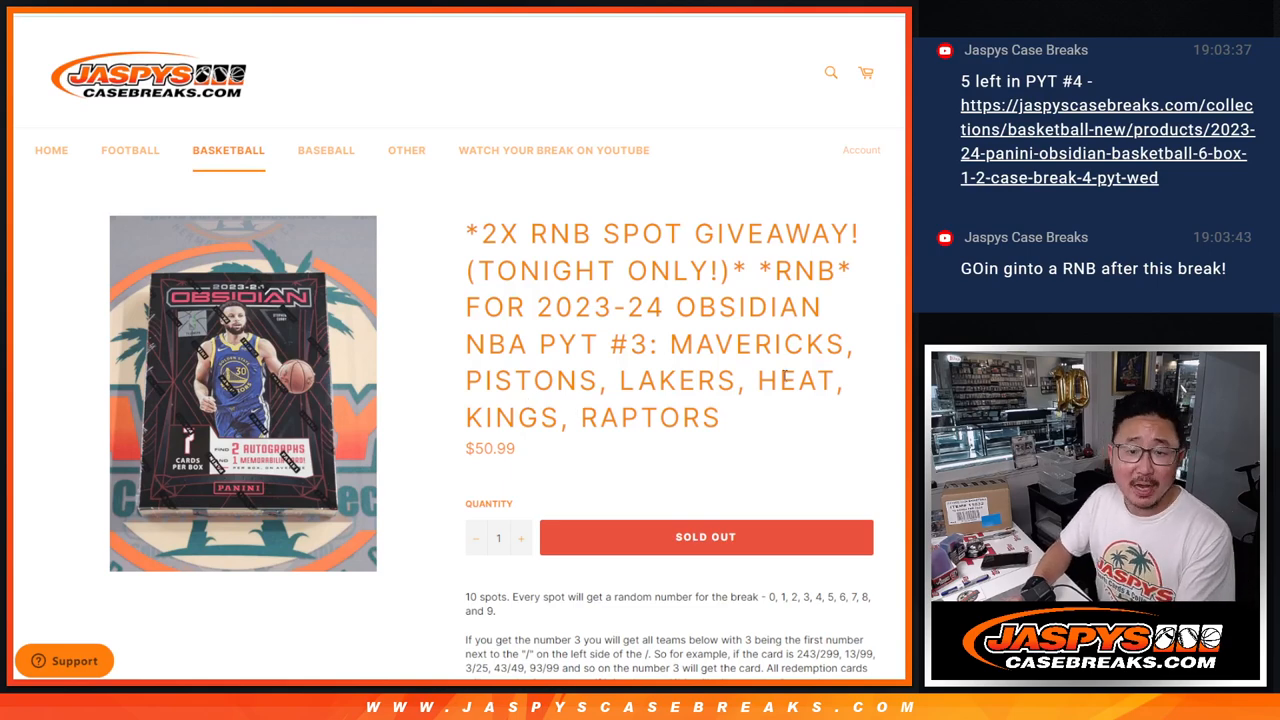
# Highlight RNB and the team names in the break's product title, then move to the names spreadsheet
pyautogui.doubleClick(797, 278)
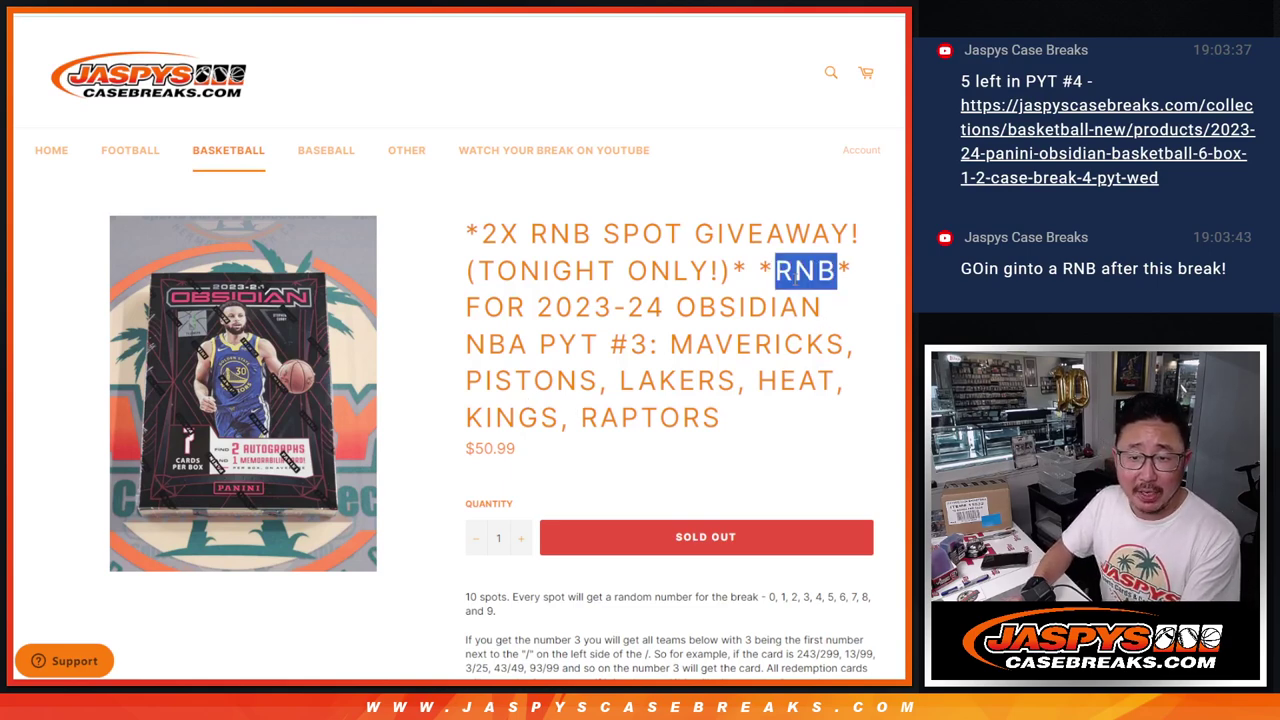
pyautogui.click(847, 405)
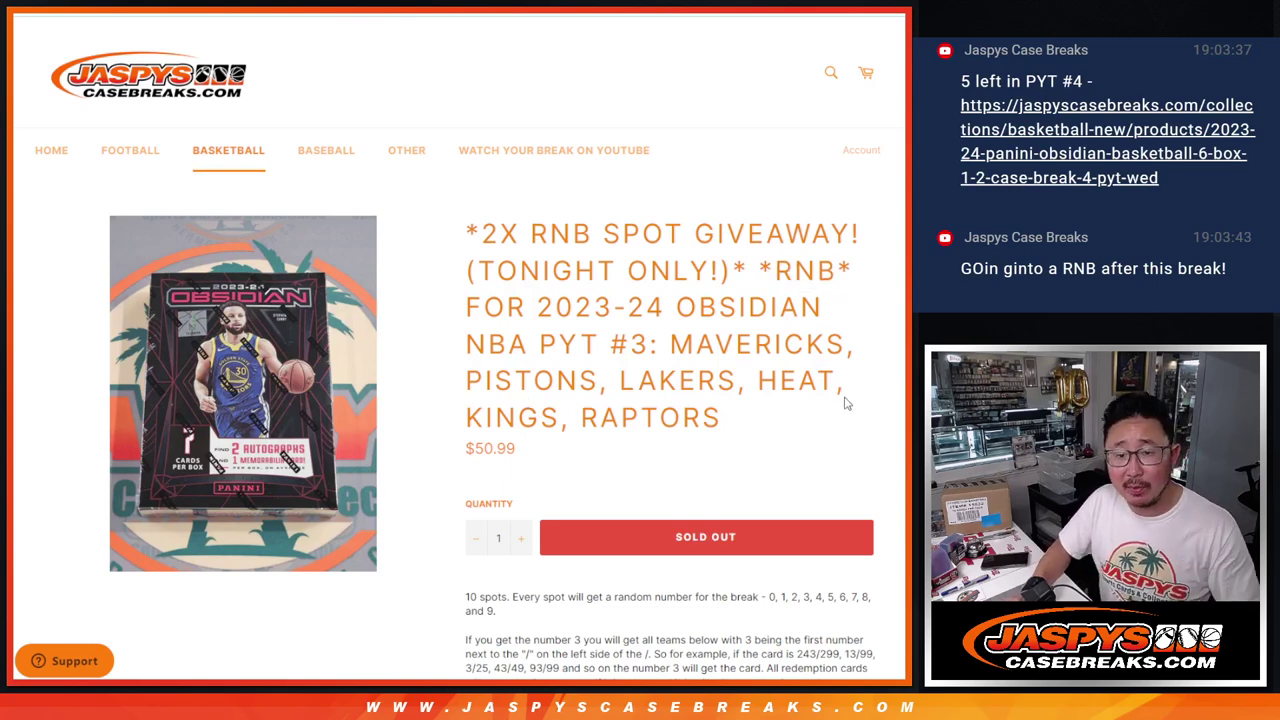
pyautogui.moveTo(540, 345)
pyautogui.mouseDown()
pyautogui.moveTo(650, 345)
pyautogui.moveTo(744, 422)
pyautogui.mouseUp()
pyautogui.click(712, 340)
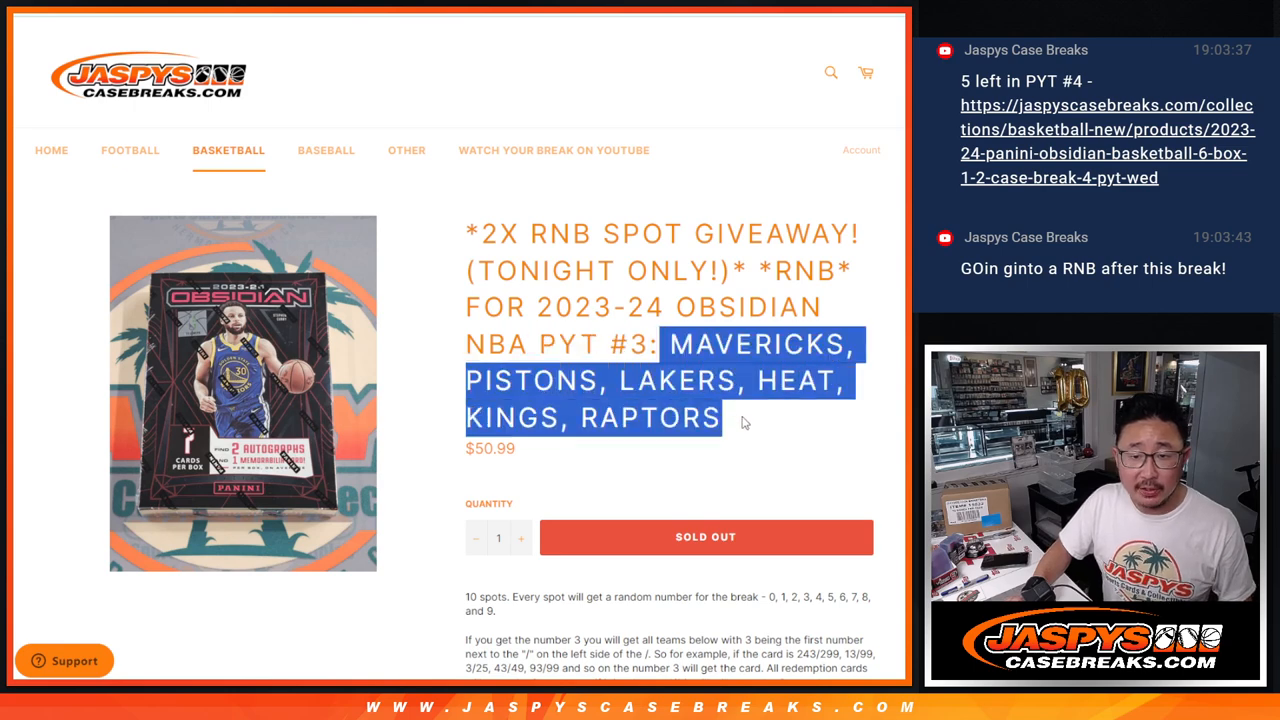
pyautogui.click(737, 419)
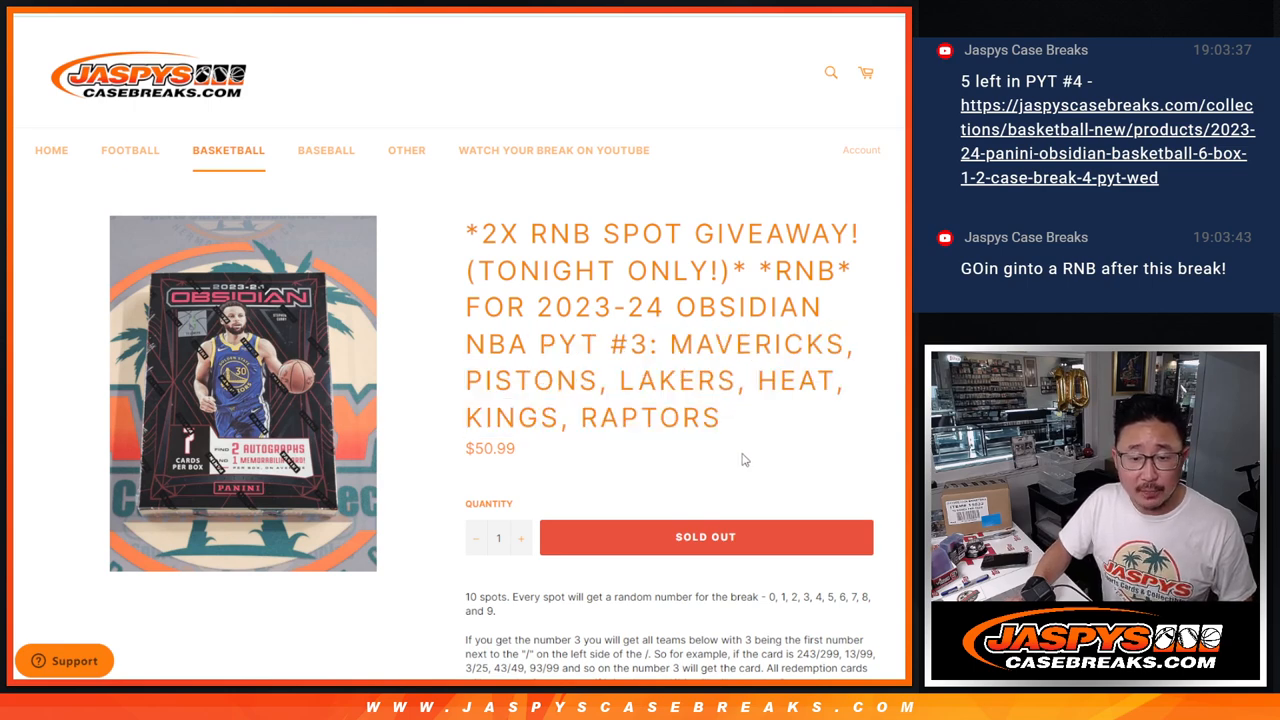
pyautogui.scroll(-1, 744, 459)
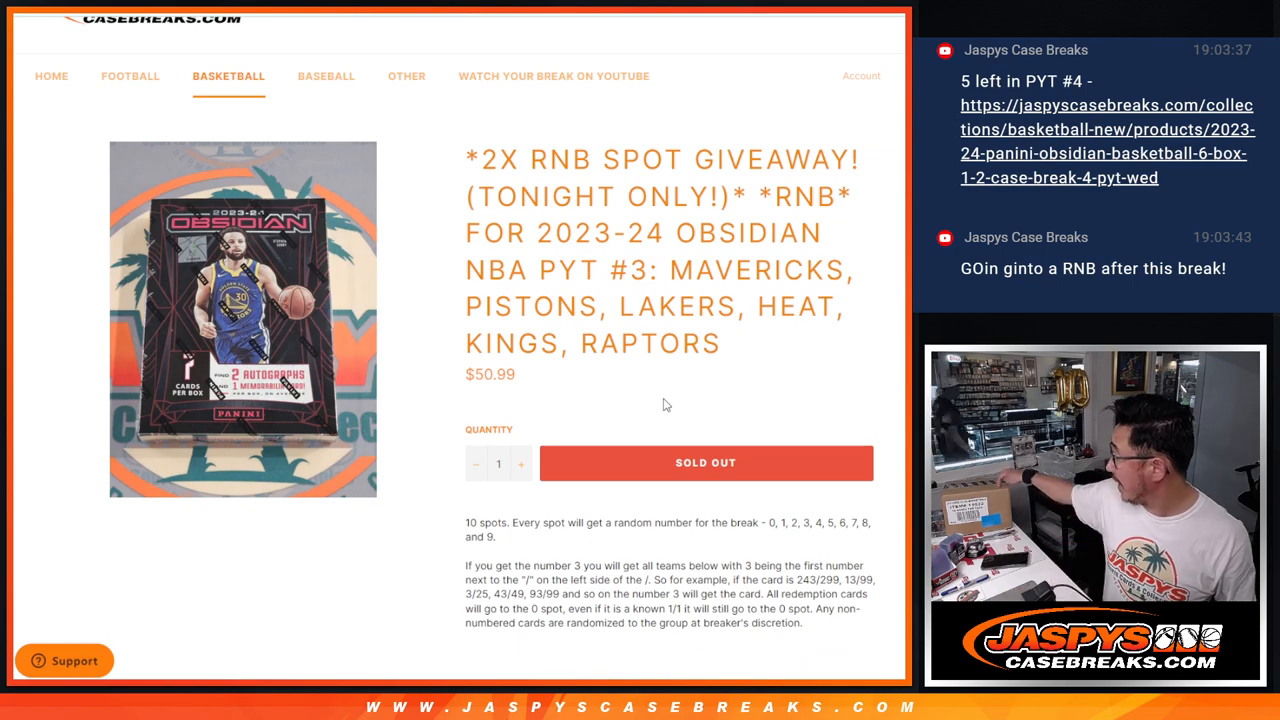
pyautogui.scroll(1, 666, 404)
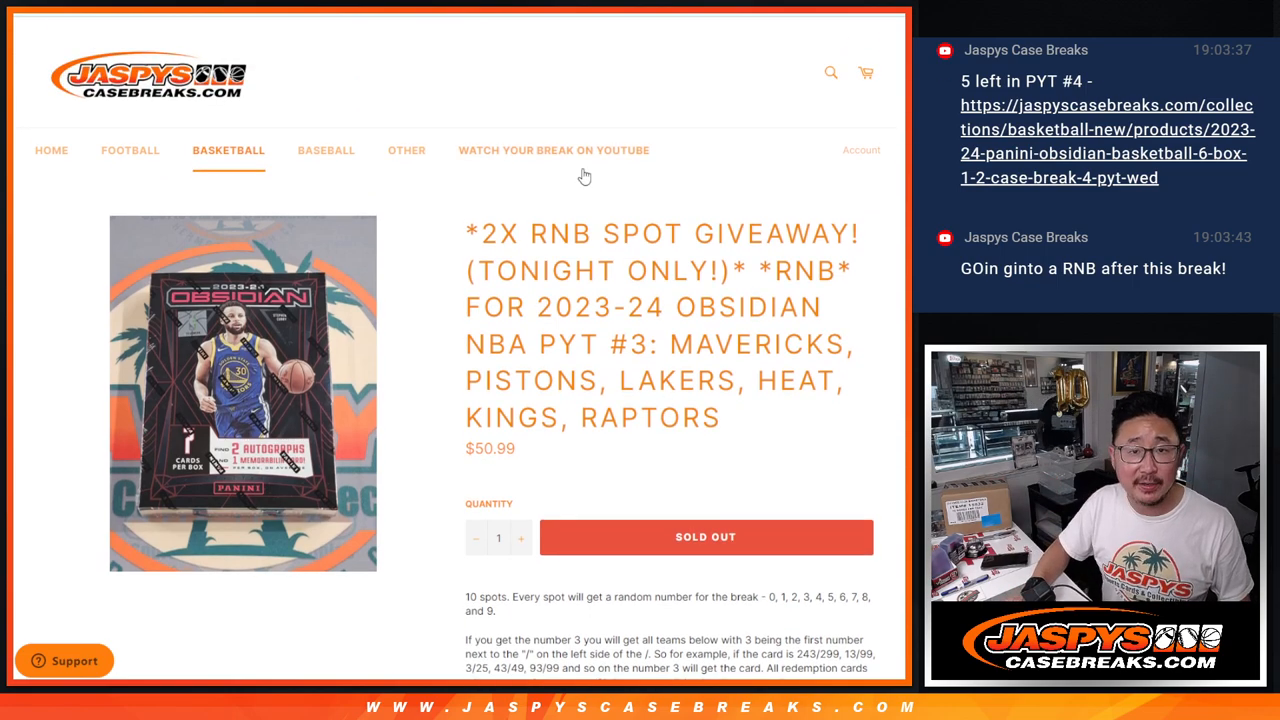
pyautogui.hotkey('alt', 'Tab')
# Copy the names from column F and paste them into the List Randomizer's list field
pyautogui.moveTo(594, 388); pyautogui.dragTo(572, 160)
pyautogui.hotkey('ctrl', 'c')
pyautogui.hotkey('alt', 'Tab')
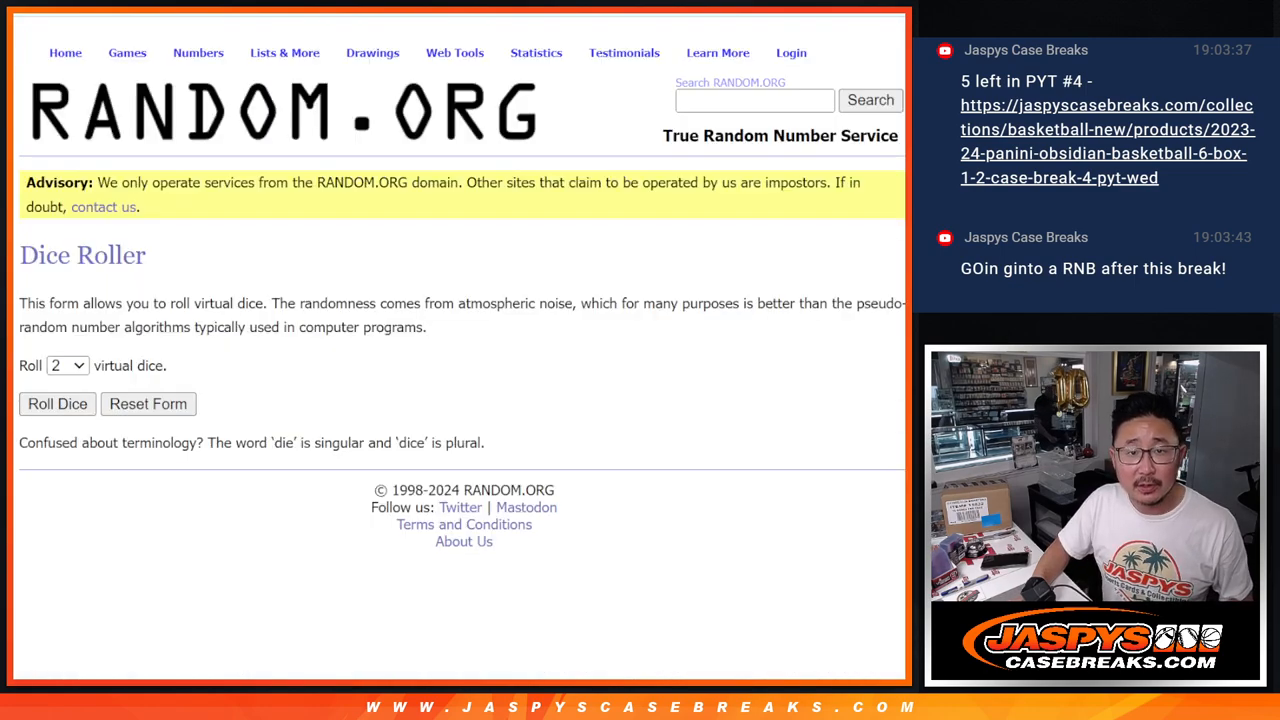
pyautogui.hotkey('ctrl', 'Tab')
pyautogui.click(434, 568)
pyautogui.hotkey('ctrl', 'v')
# Roll the two dice, shuffle the names four times and copy the top two winners
pyautogui.hotkey('ctrl', 'Tab')
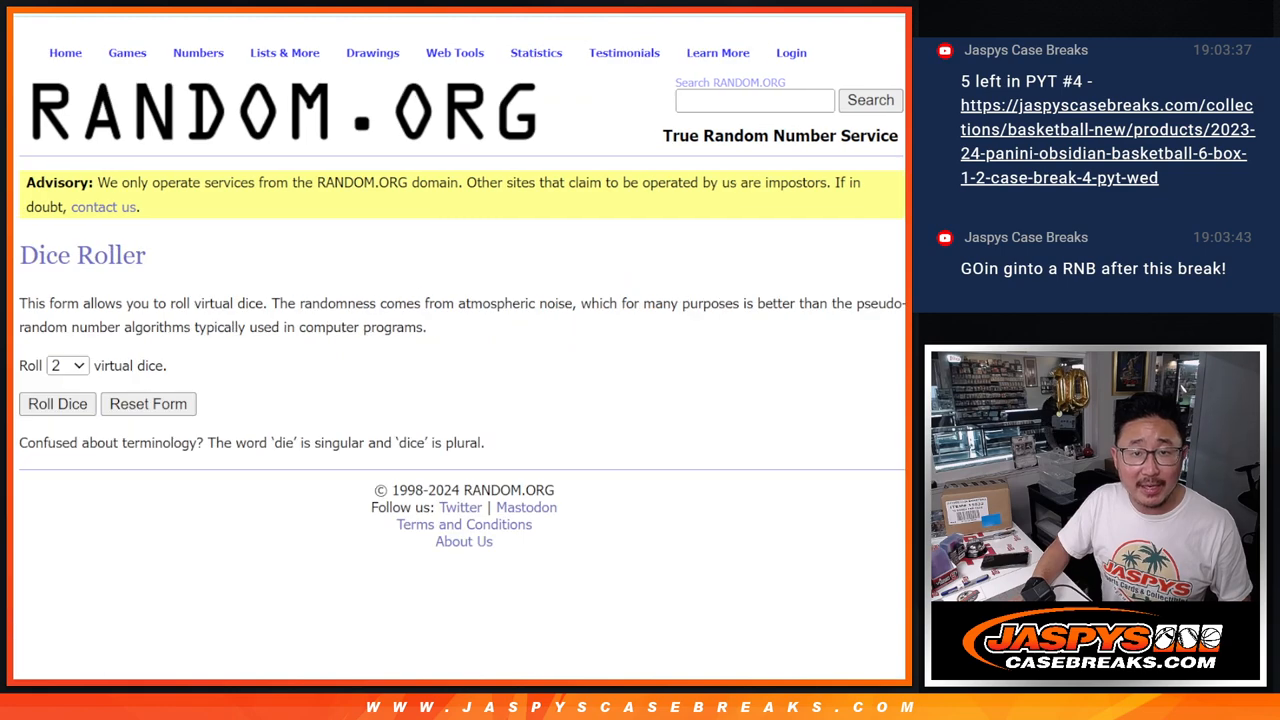
pyautogui.click(61, 402)
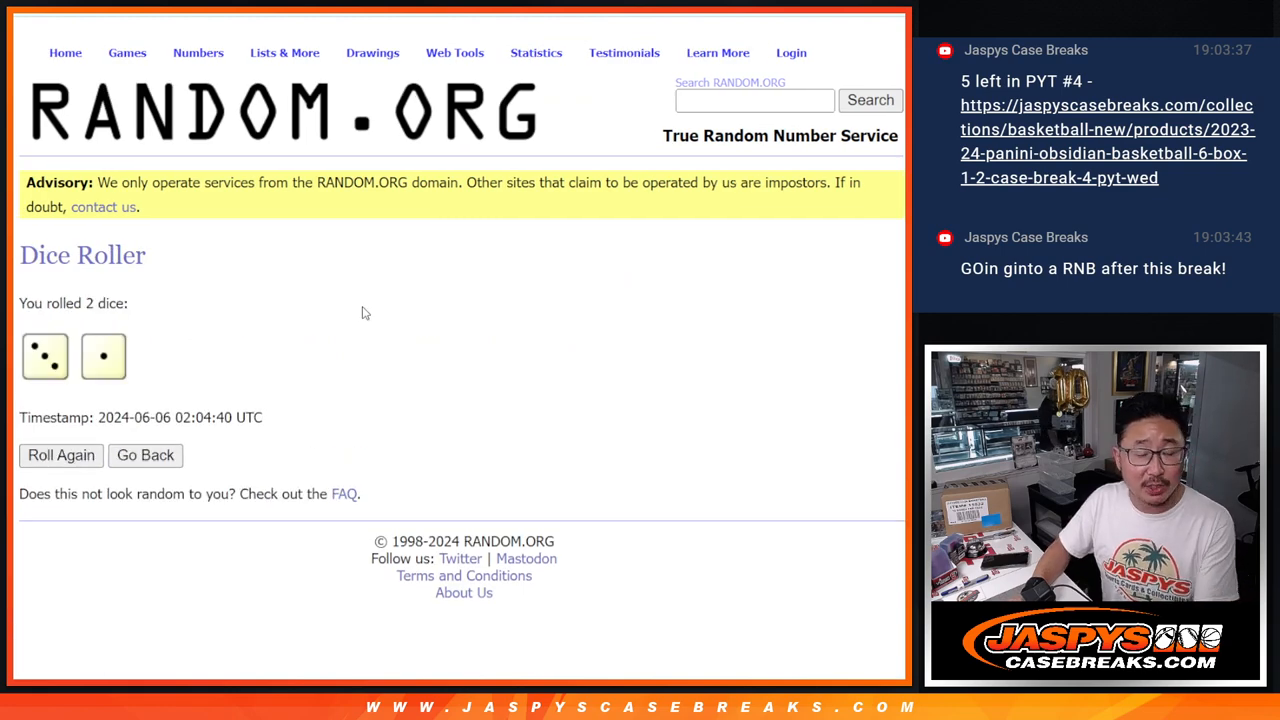
pyautogui.hotkey('ctrl', 'shift', 'Tab')
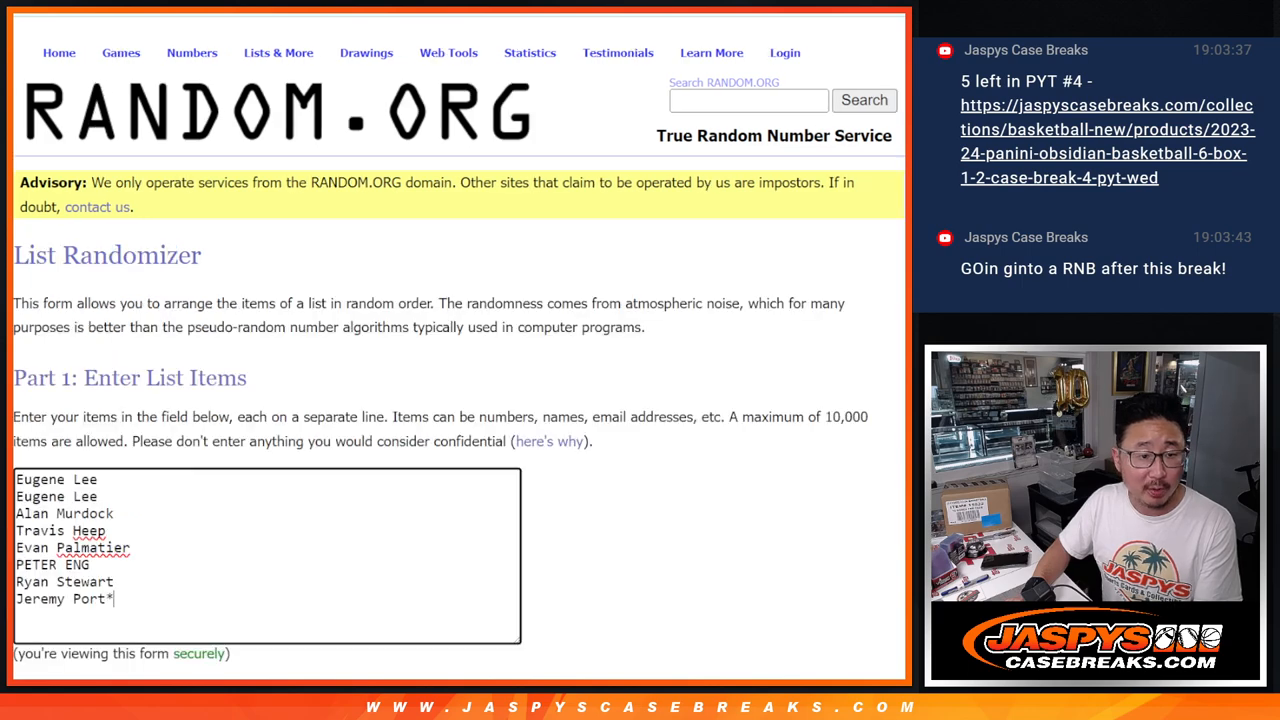
pyautogui.scroll(-3, 700, 265)
pyautogui.click(58, 552)
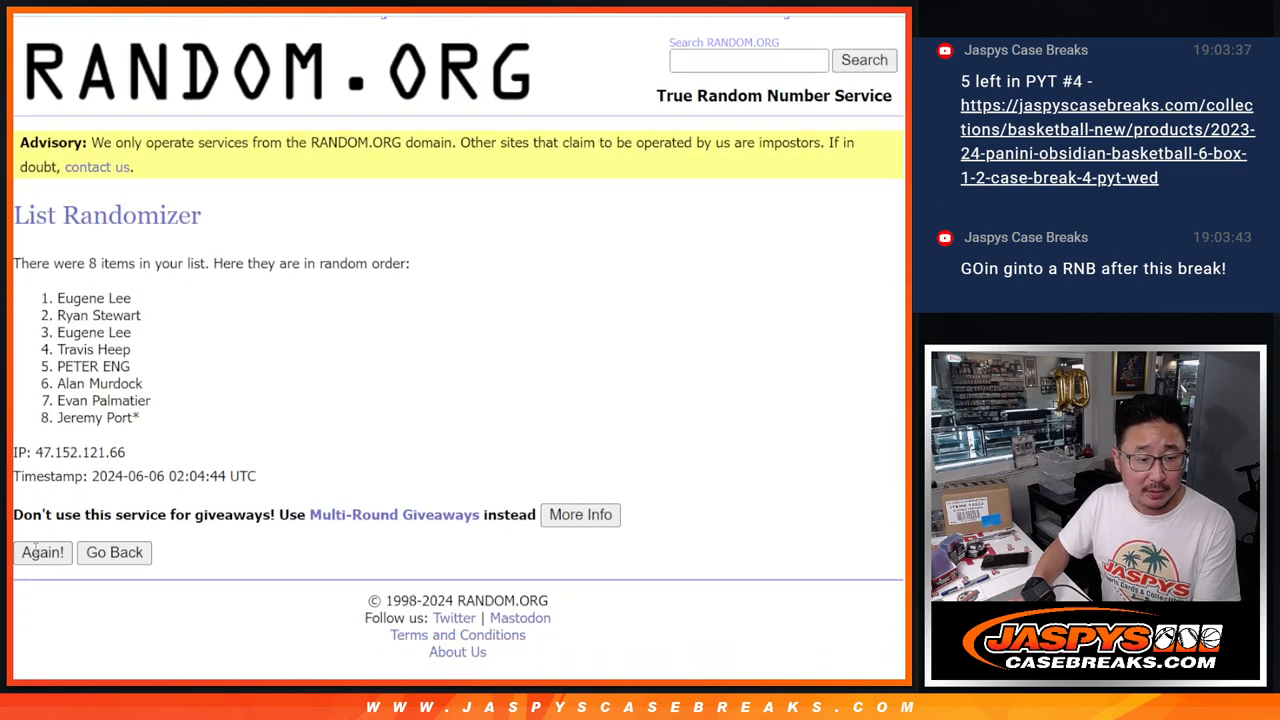
pyautogui.click(40, 548)
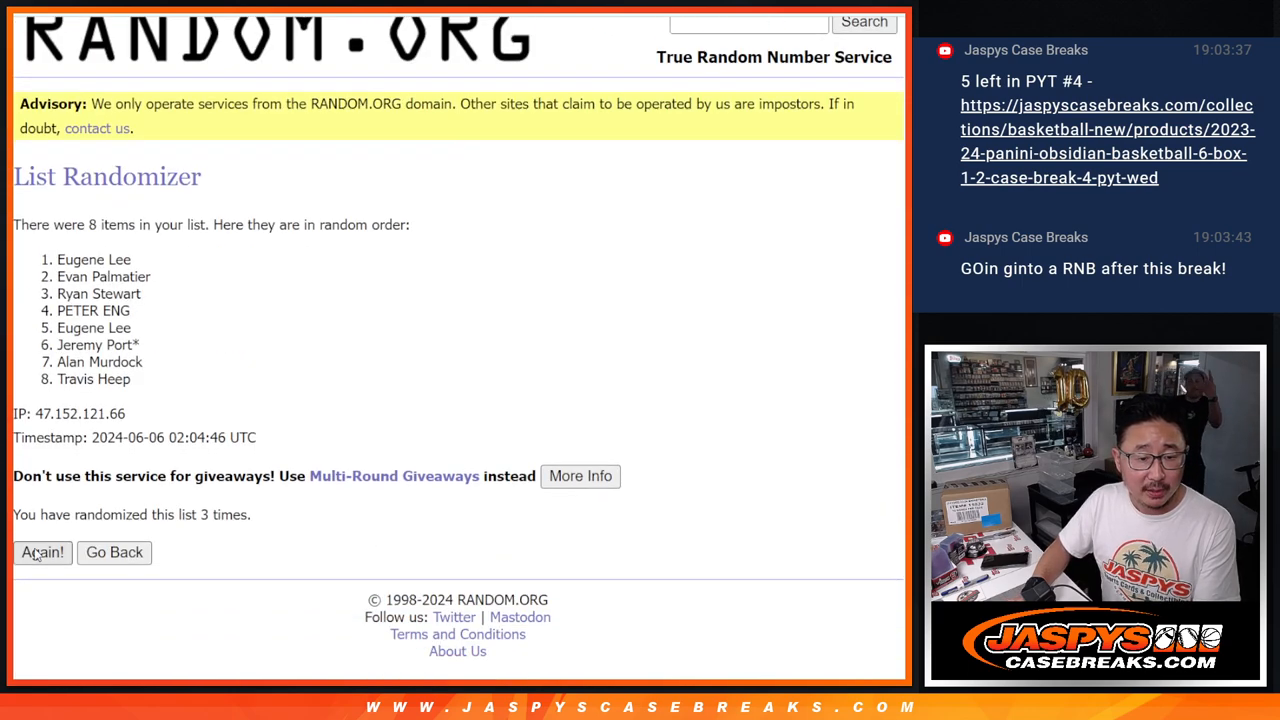
pyautogui.click(42, 630)
pyautogui.moveTo(57, 259); pyautogui.dragTo(130, 278)
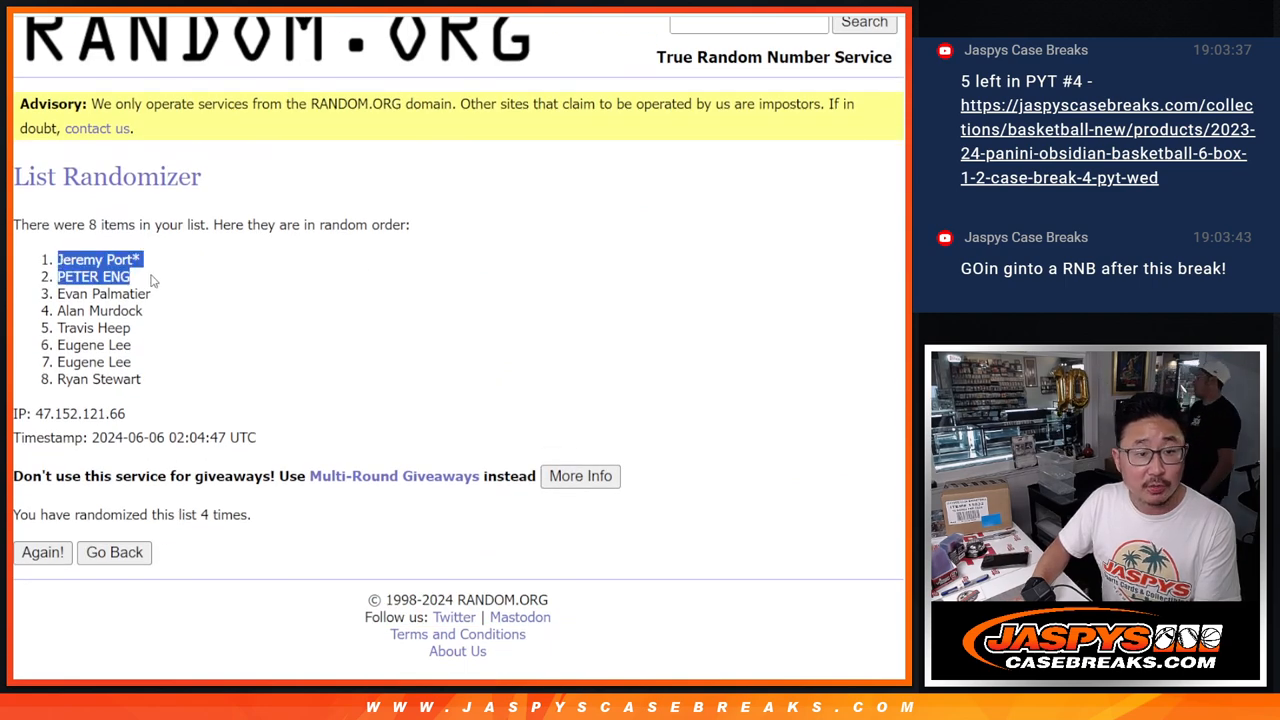
pyautogui.hotkey('ctrl', 'c')
# Paste the two winners into F9:F10 and mark each name with a ^
pyautogui.hotkey('ctrl', 'Tab')
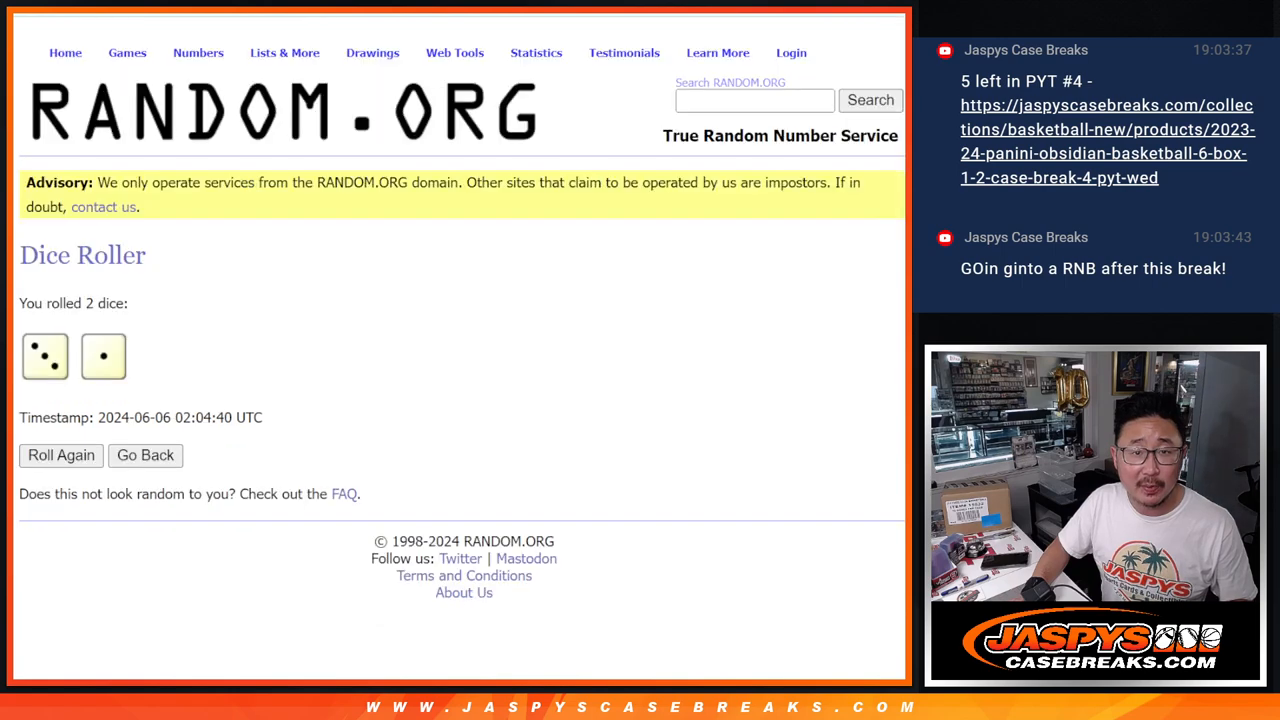
pyautogui.hotkey('ctrl', 'Tab')
pyautogui.click(588, 409)
pyautogui.hotkey('ctrl', 'v')
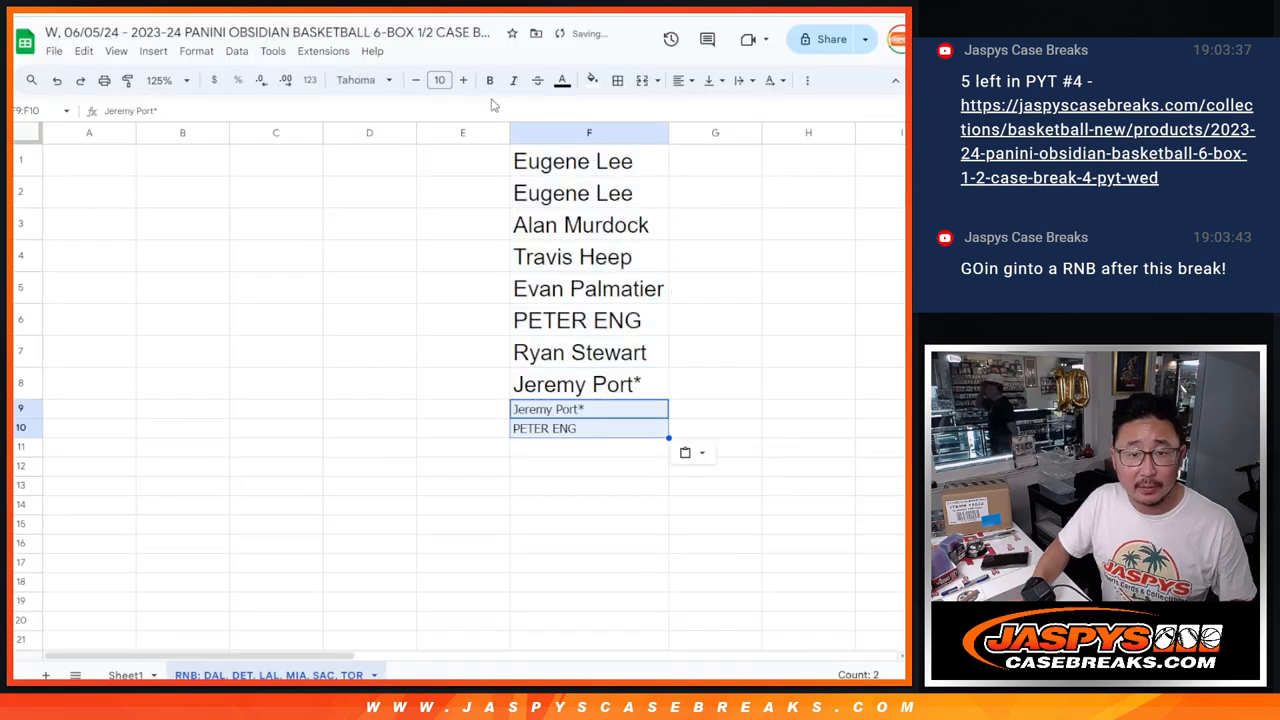
pyautogui.doubleClick(619, 408)
pyautogui.write('^')
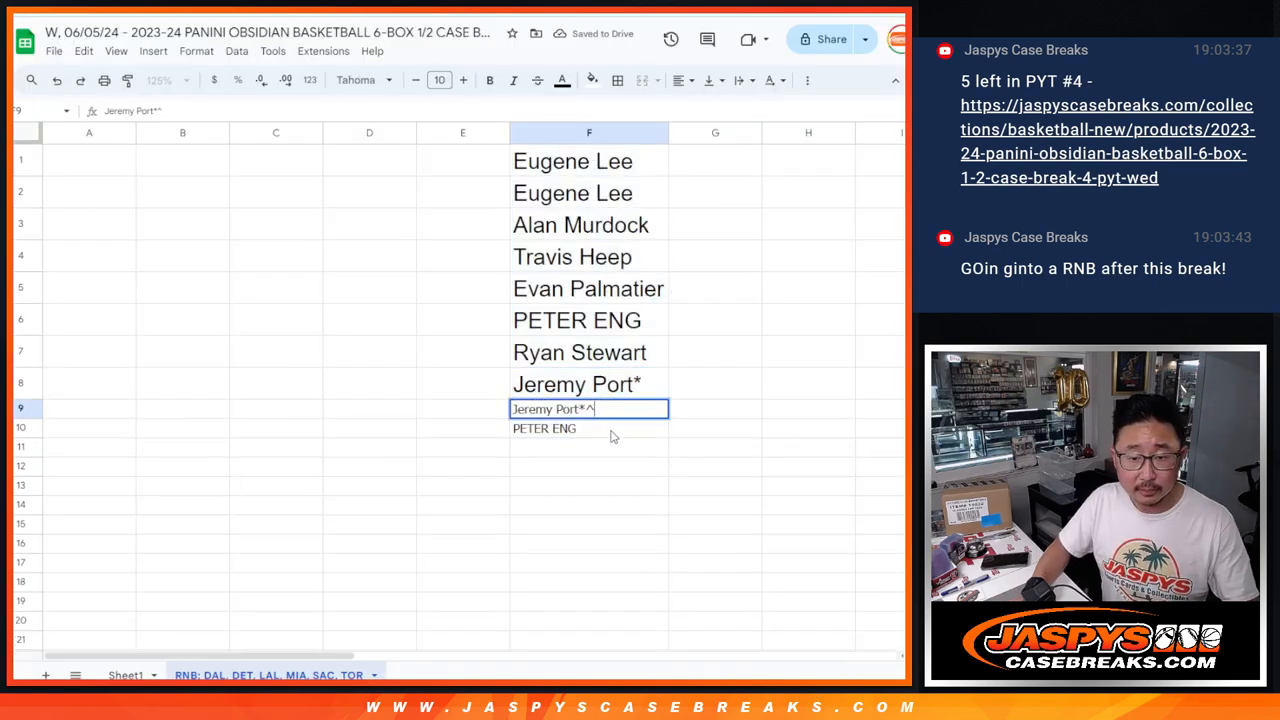
pyautogui.press('Return')
pyautogui.write('^')
pyautogui.press('Return')
pyautogui.press('Up')
pyautogui.press('Up')
pyautogui.press('Down')
# Cut all ten names from column F and paste them over the digits in the randomizer's list field
pyautogui.hotkey('ctrl', 'shift', 'Up')
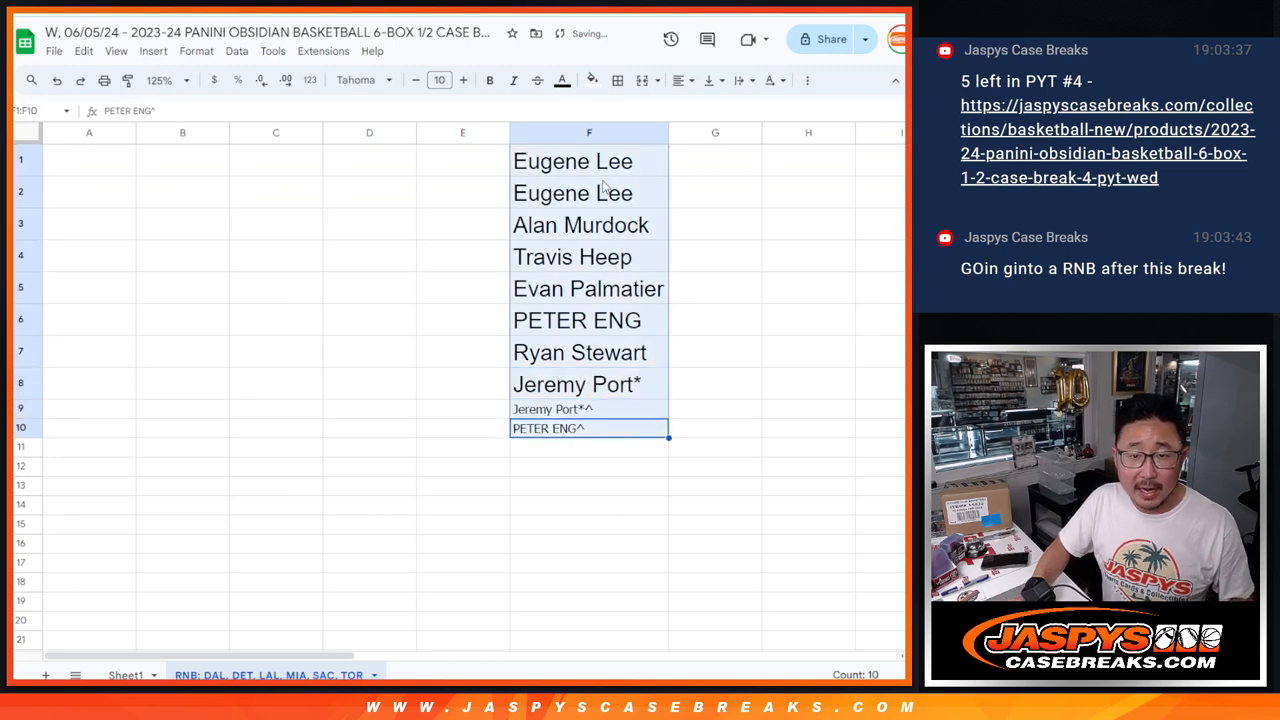
pyautogui.hotkey('ctrl', 'x')
pyautogui.hotkey('ctrl', 'Tab')
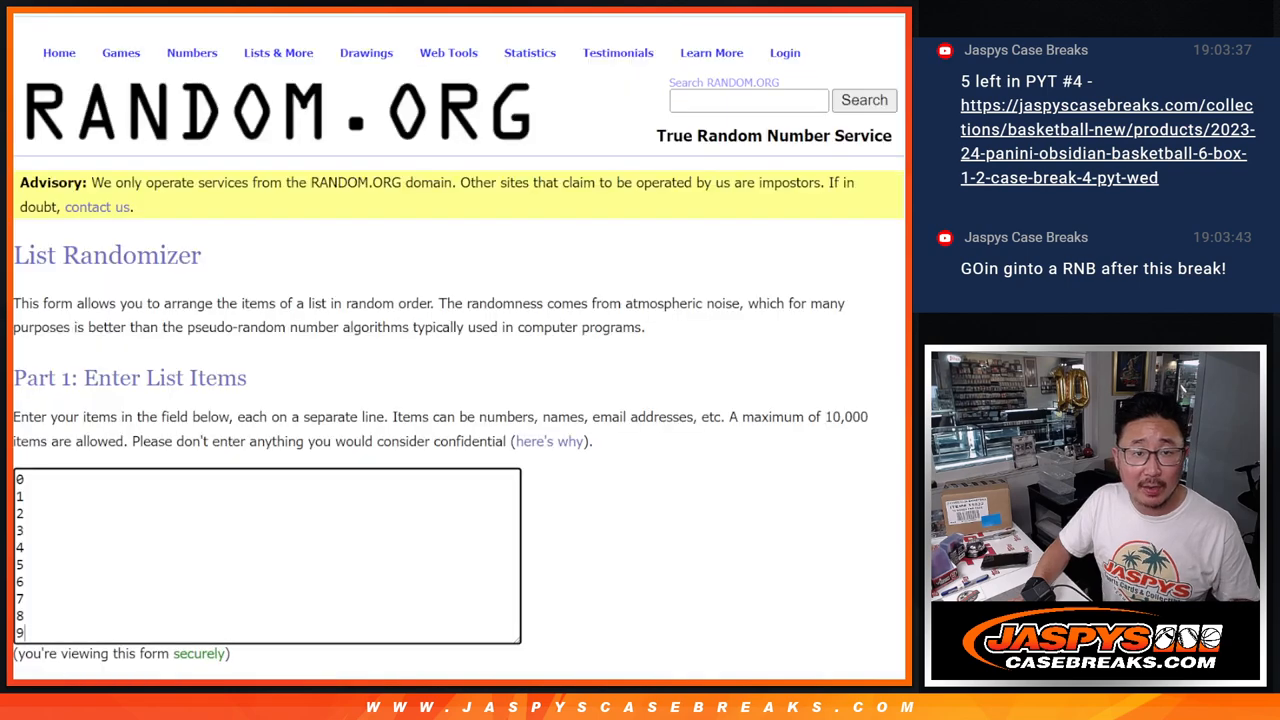
pyautogui.hotkey('ctrl', 'a')
pyautogui.hotkey('ctrl', 'v')
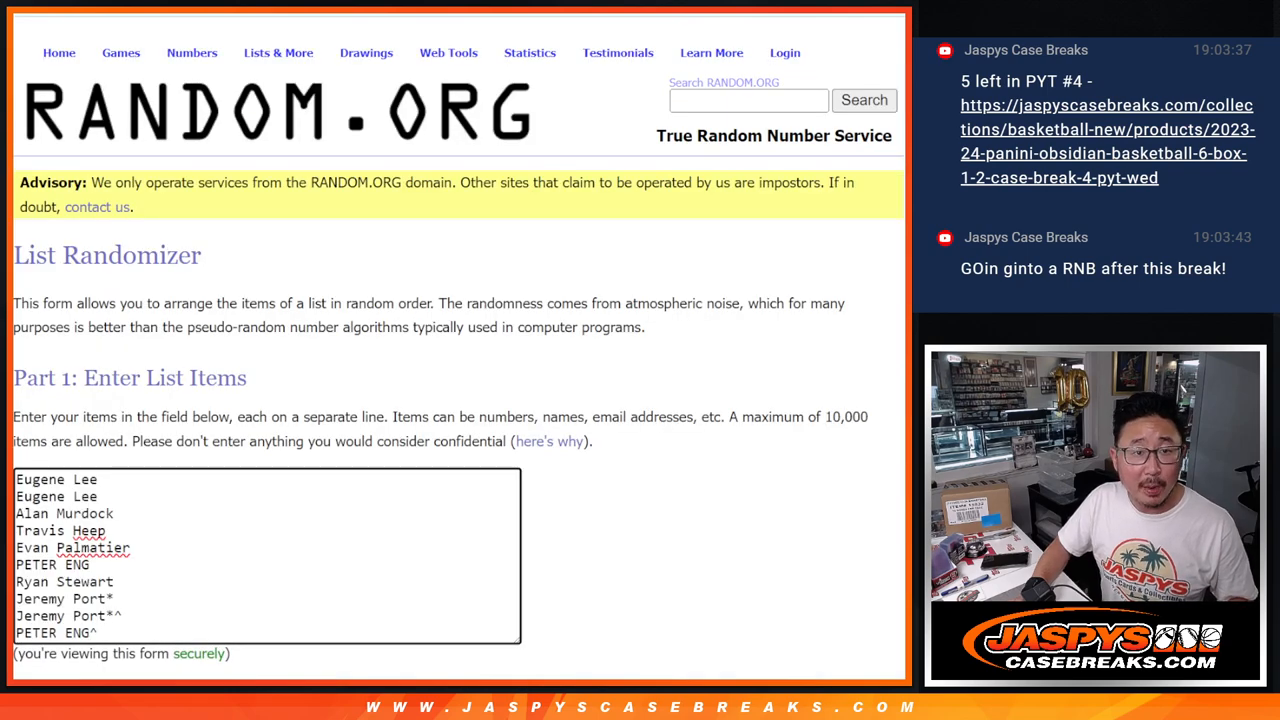
pyautogui.hotkey('ctrl', 'Tab')
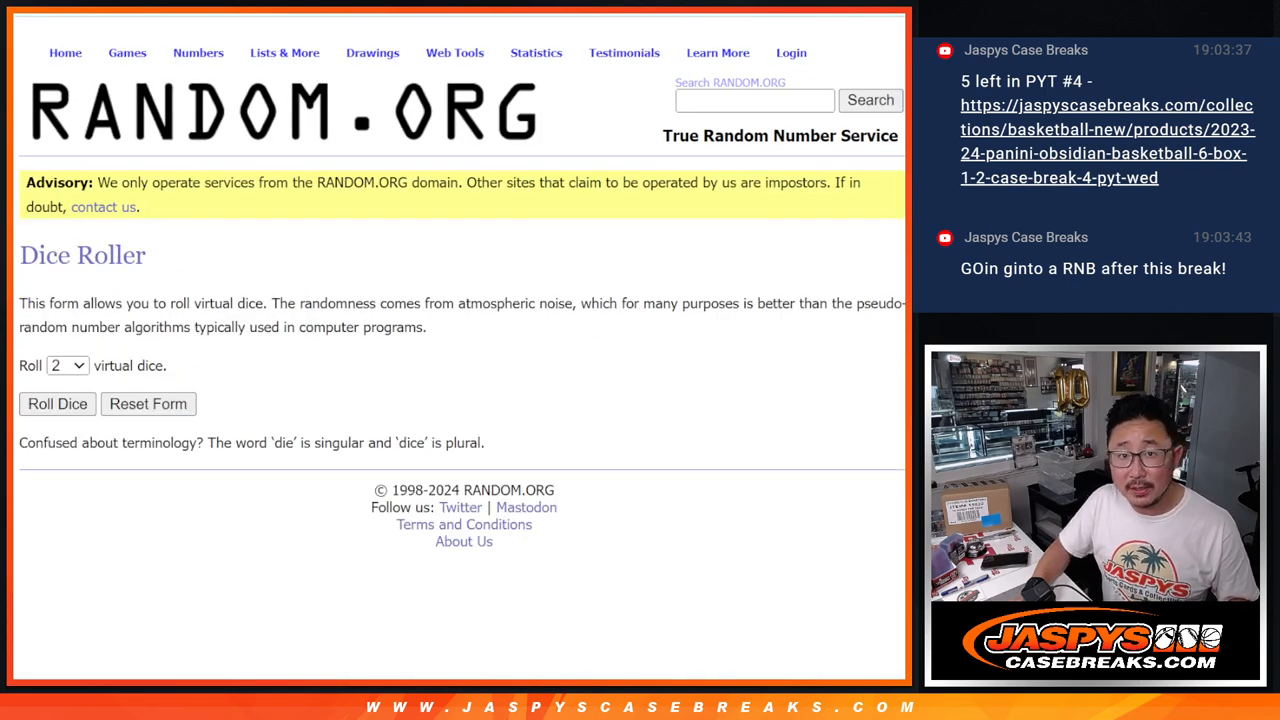
# Highlight the team names and the non-numbered cards sentence on the break's product page
pyautogui.hotkey('ctrl', 'Tab')
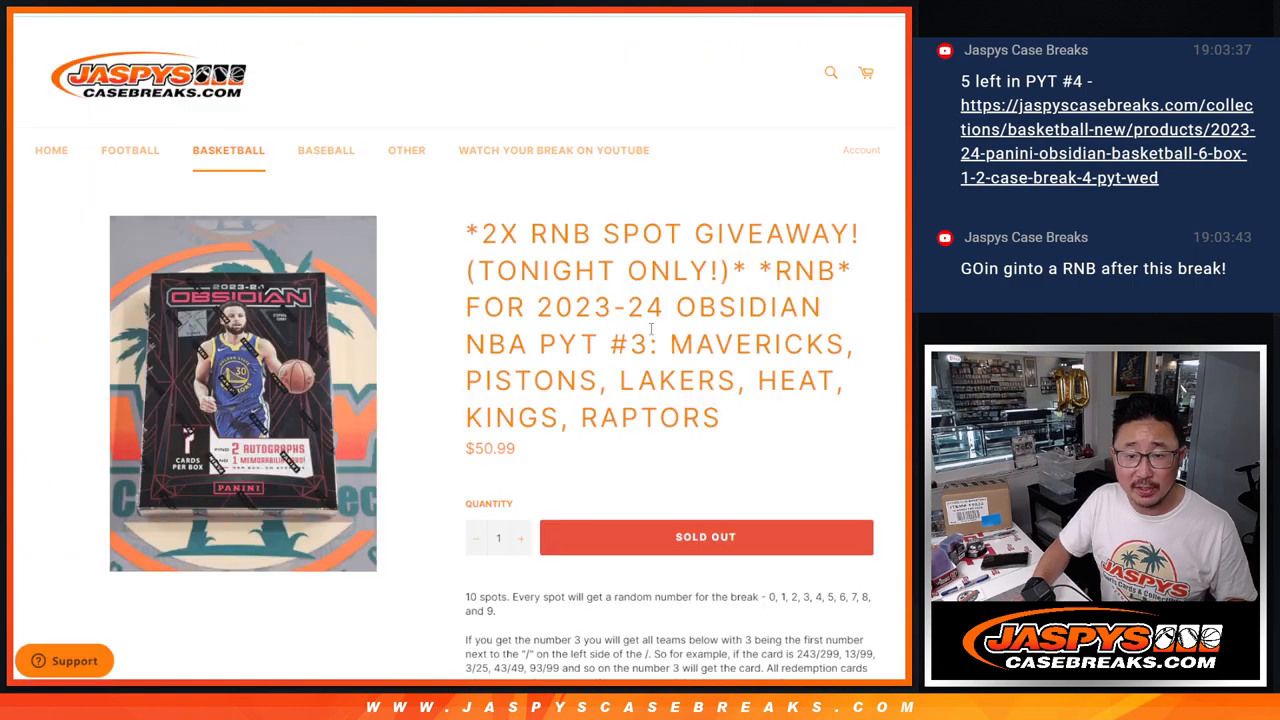
pyautogui.moveTo(669, 344); pyautogui.dragTo(731, 413)
pyautogui.click(742, 425)
pyautogui.scroll(-2, 742, 425)
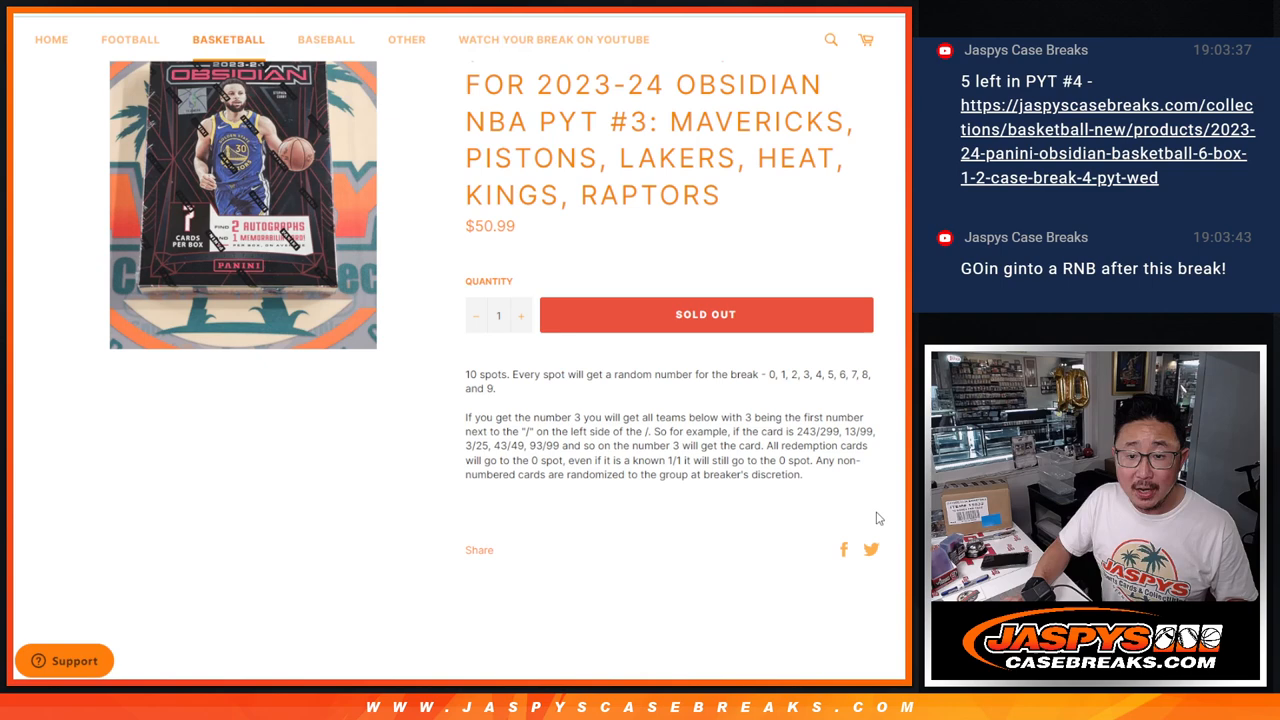
pyautogui.moveTo(814, 462); pyautogui.dragTo(822, 484)
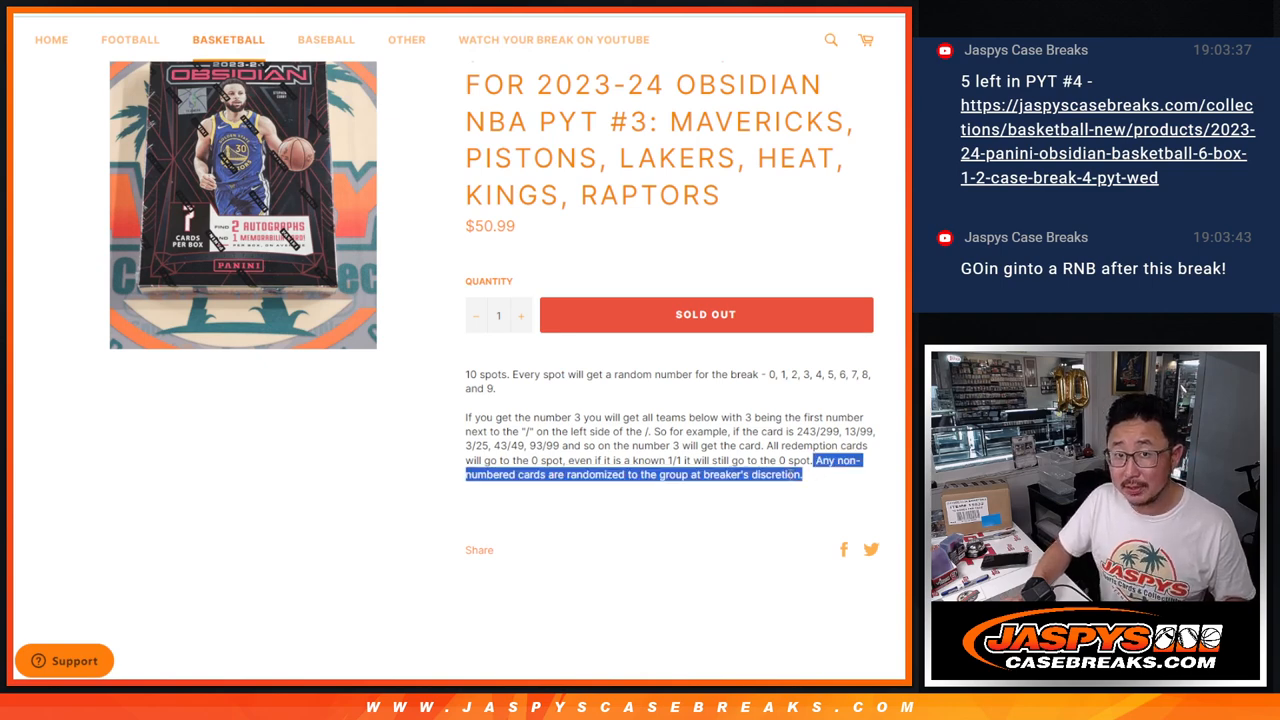
pyautogui.click(790, 478)
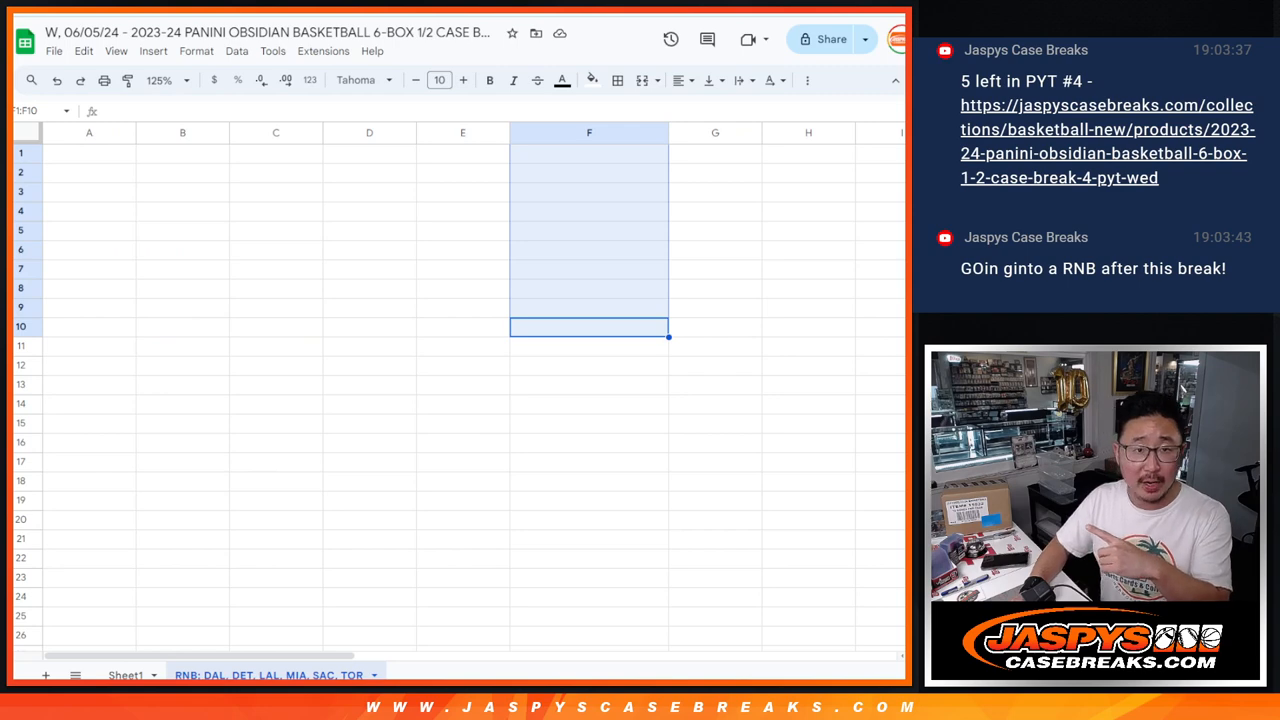
# Switch from the spreadsheet back to the List Randomizer holding the ten names
pyautogui.hotkey('alt', 'Tab')
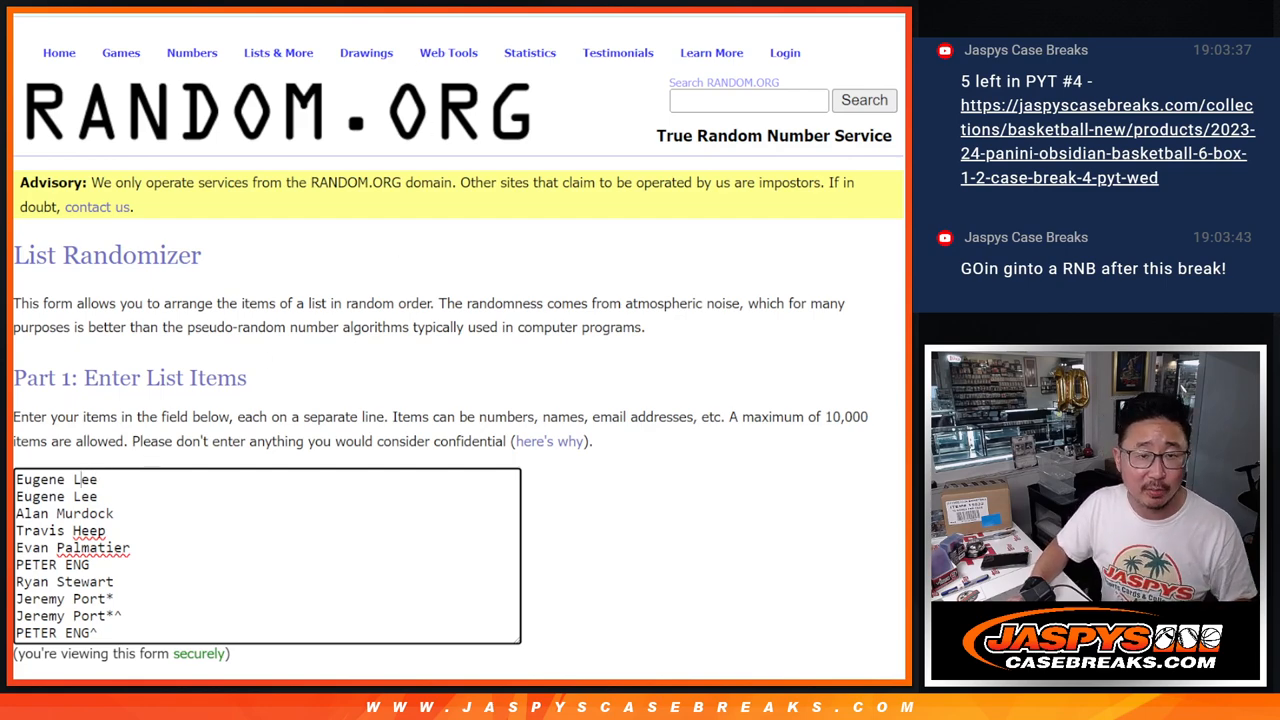
# Roll the two dice, shuffle the ten names repeatedly and select the final ordered list
pyautogui.click(127, 75)
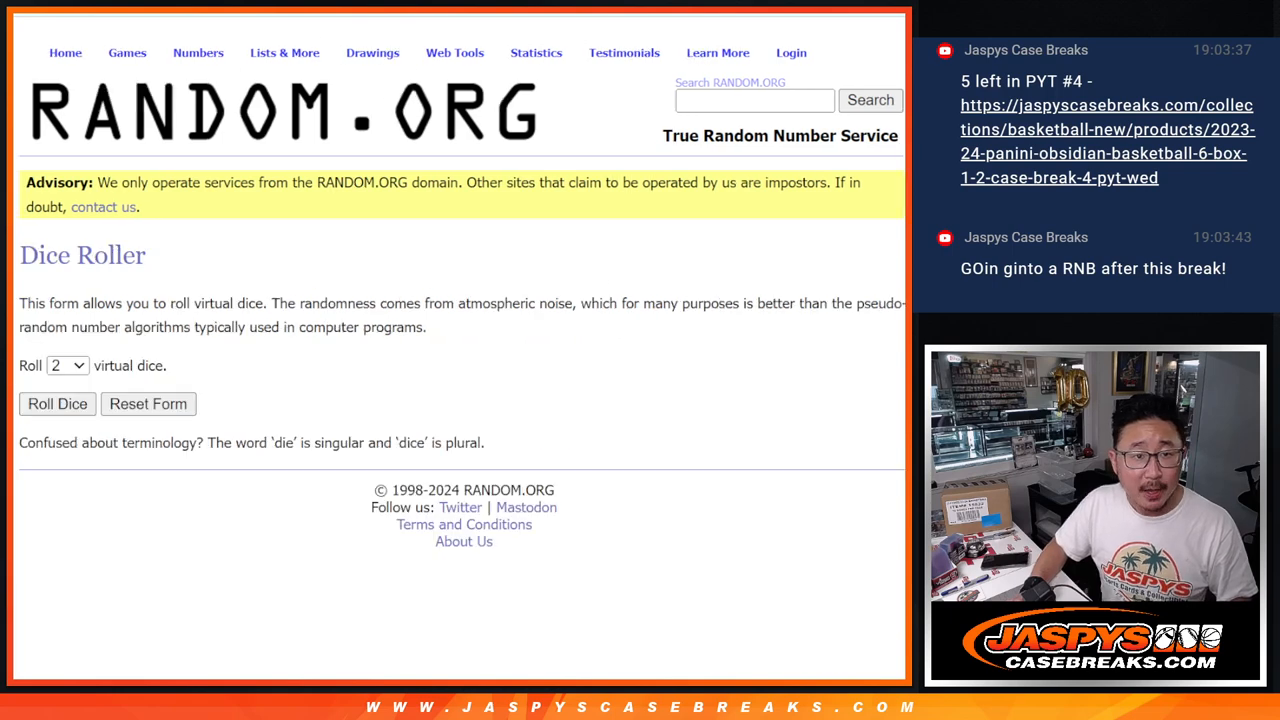
pyautogui.click(57, 403)
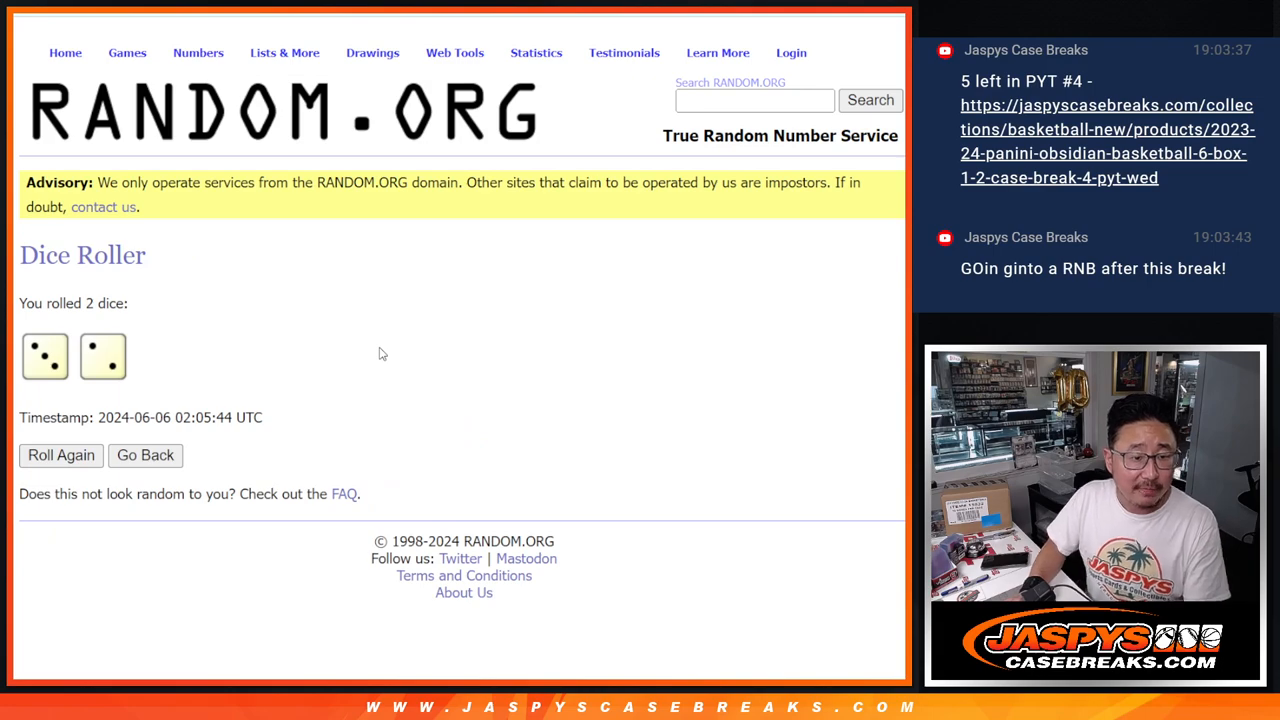
pyautogui.click(400, 82)
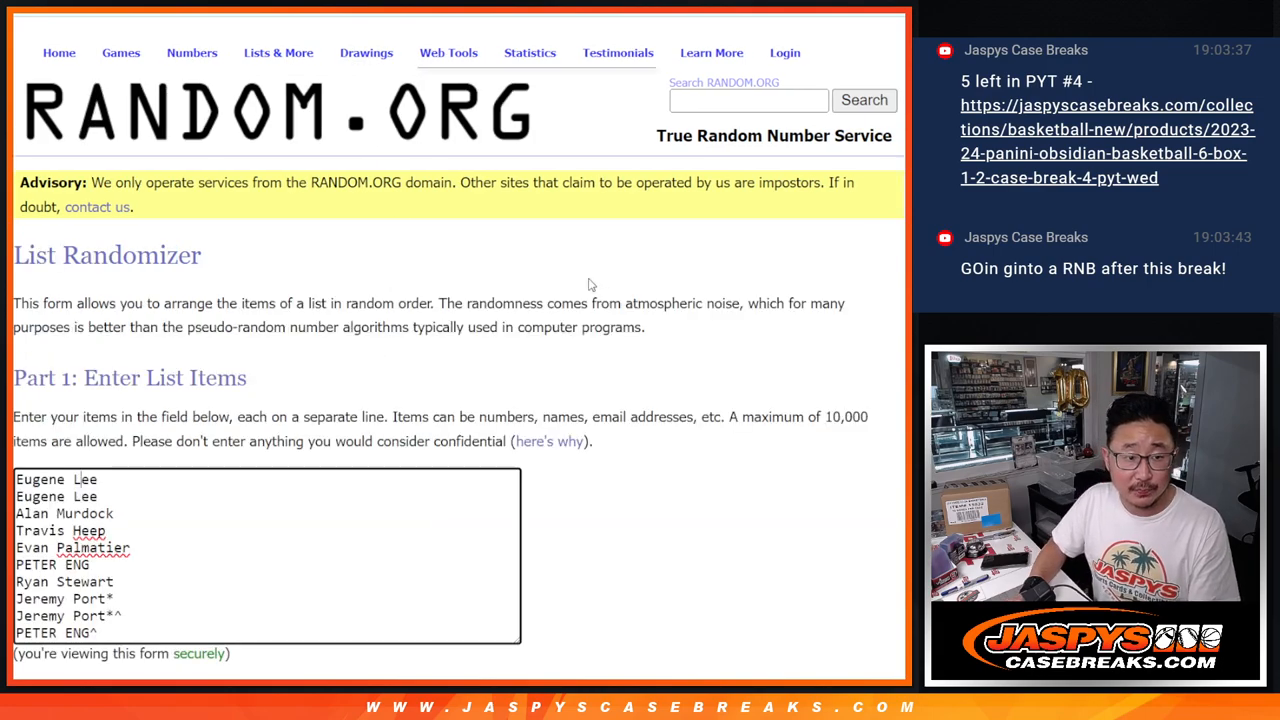
pyautogui.scroll(-5, 400, 350)
pyautogui.click(42, 554)
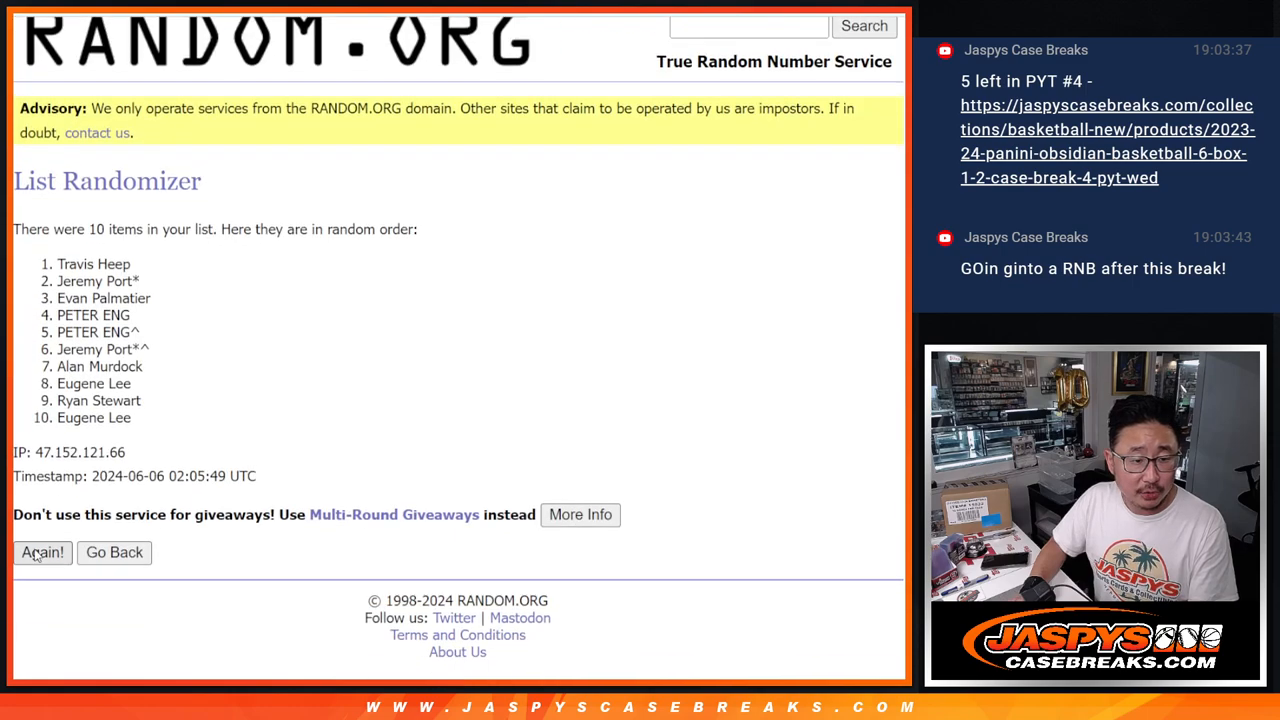
pyautogui.click(38, 554)
pyautogui.click(42, 665)
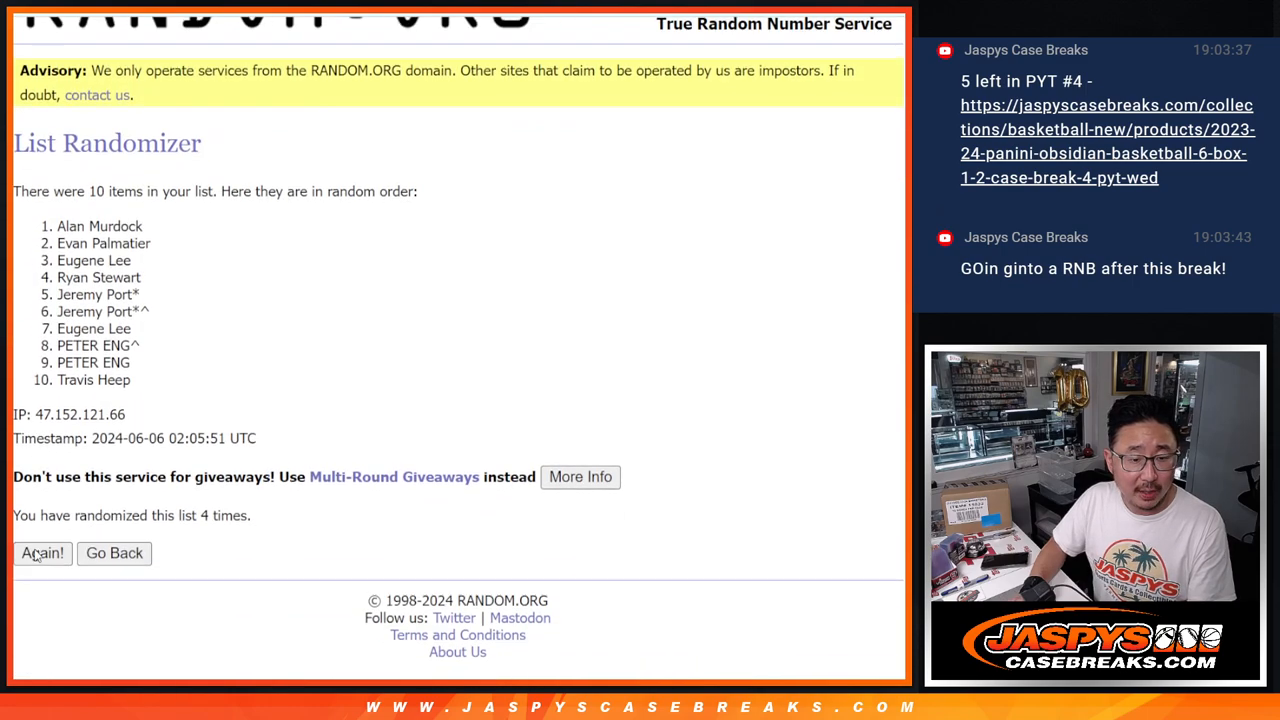
pyautogui.click(42, 552)
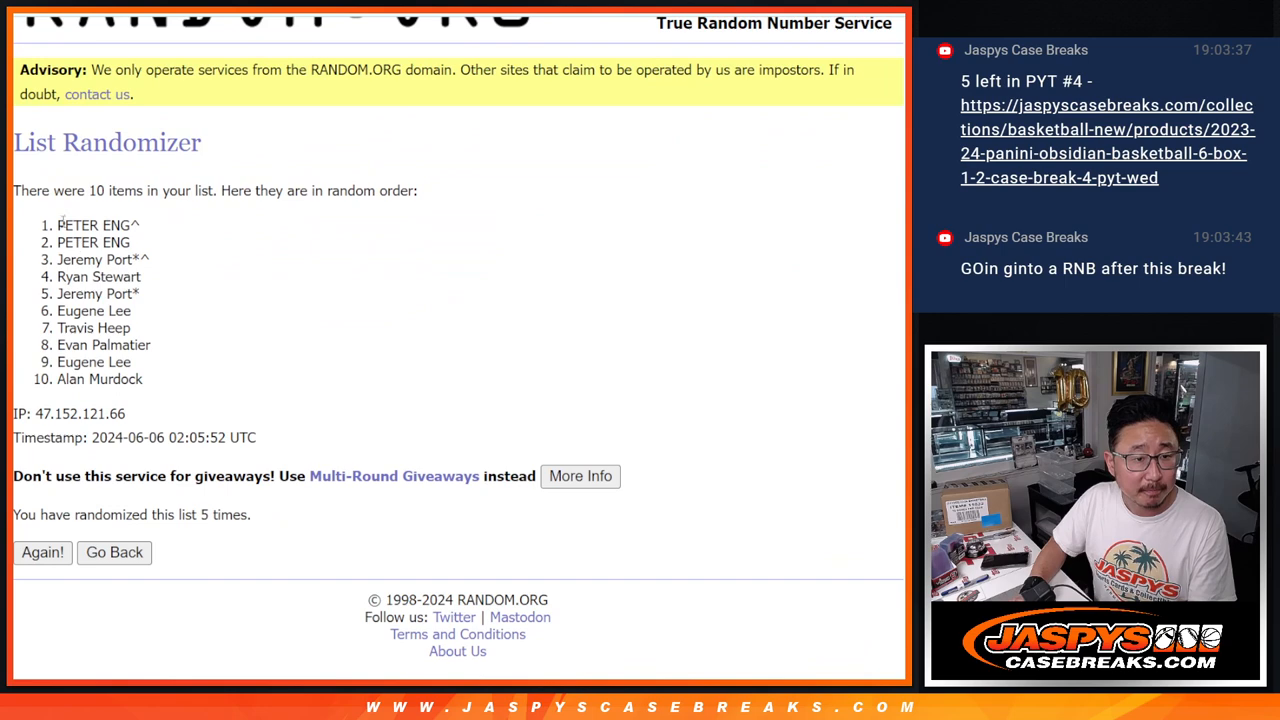
pyautogui.moveTo(57, 218); pyautogui.dragTo(145, 382)
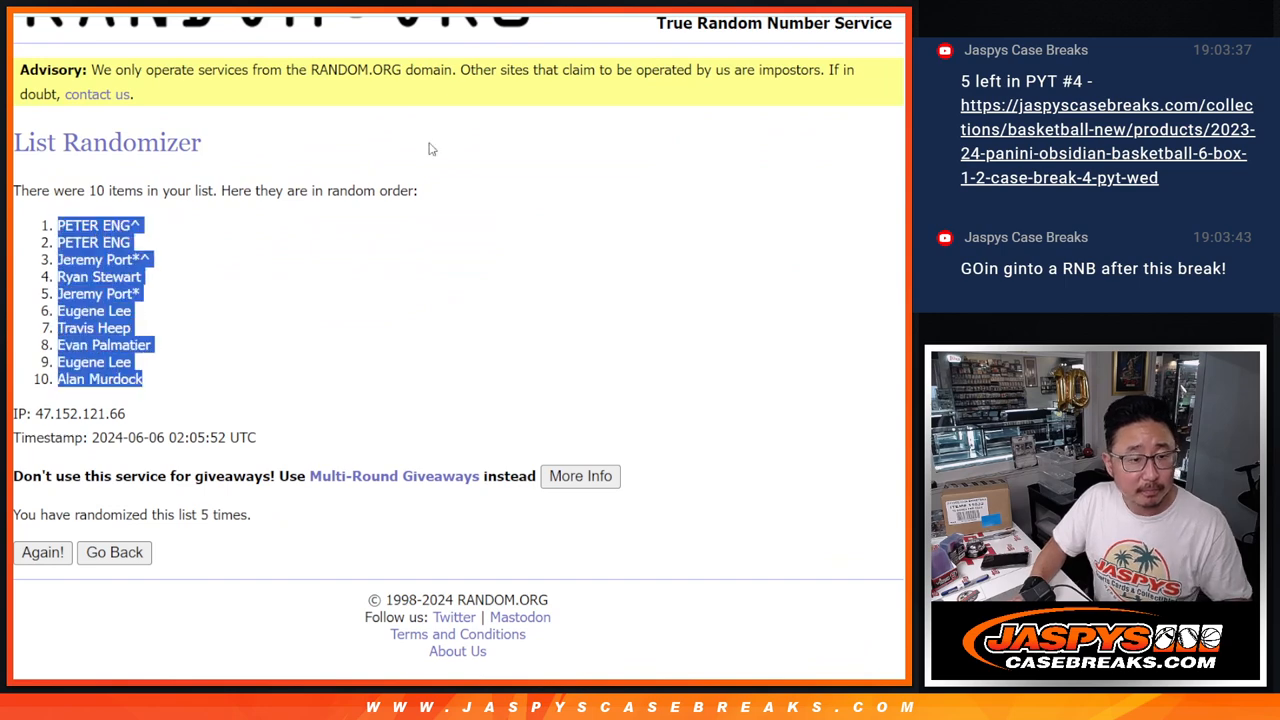
# Copy the shuffled names and paste them into cells A1:A10 of the sheet
pyautogui.hotkey('ctrl', 'c')
pyautogui.hotkey('alt', 'Tab')
pyautogui.click(100, 158)
pyautogui.hotkey('ctrl', 'v')
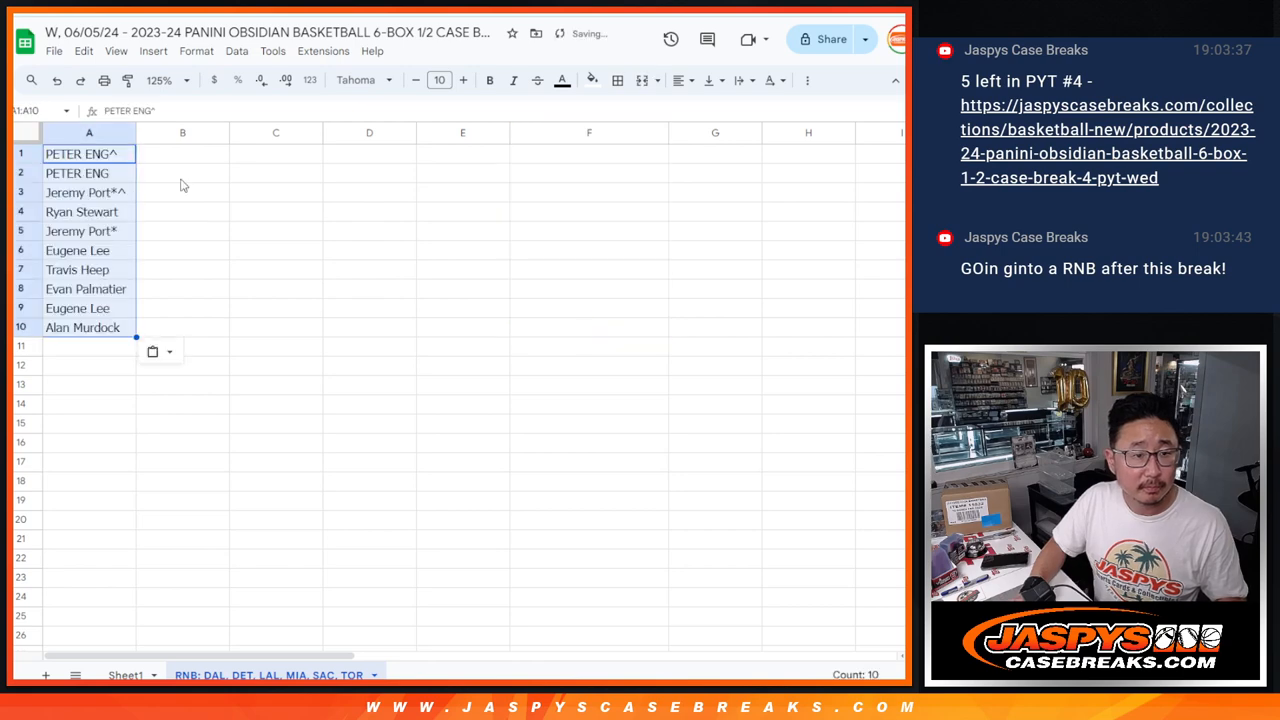
# Return to the browser and bring up the randomizer form holding the numbers 0–9
pyautogui.hotkey('alt', 'Tab')
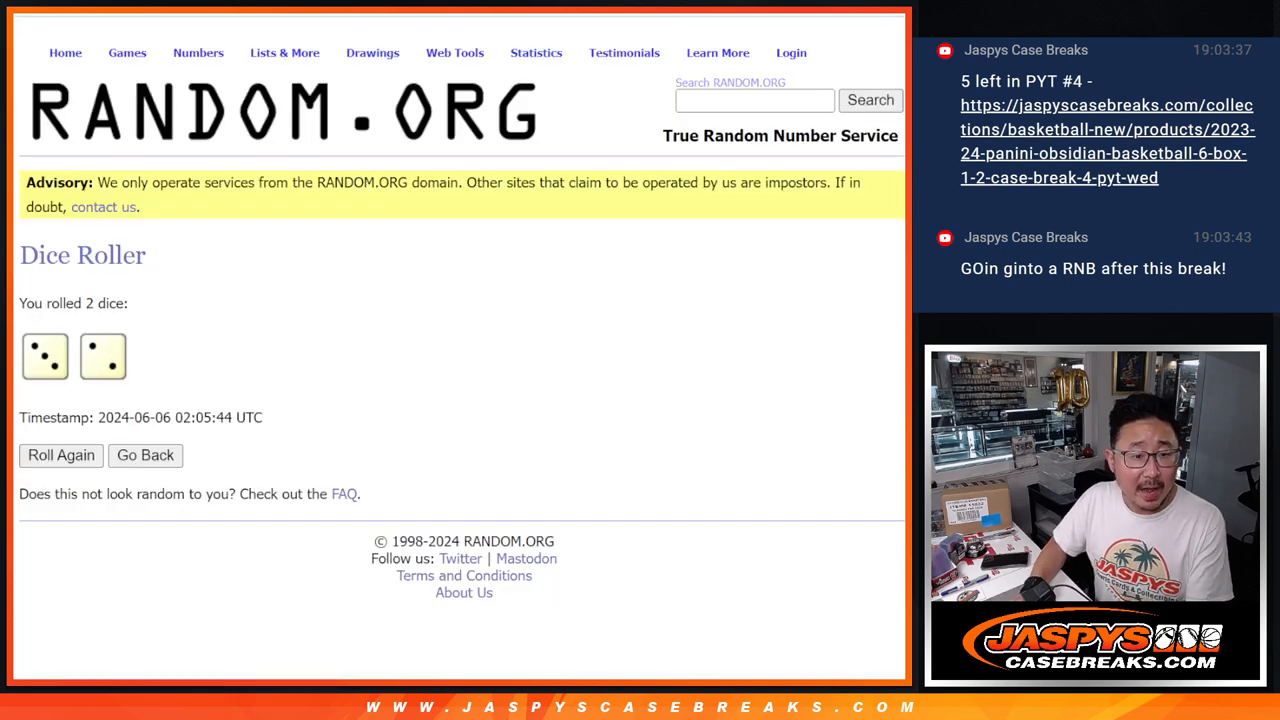
pyautogui.hotkey('ctrl', 'Tab')
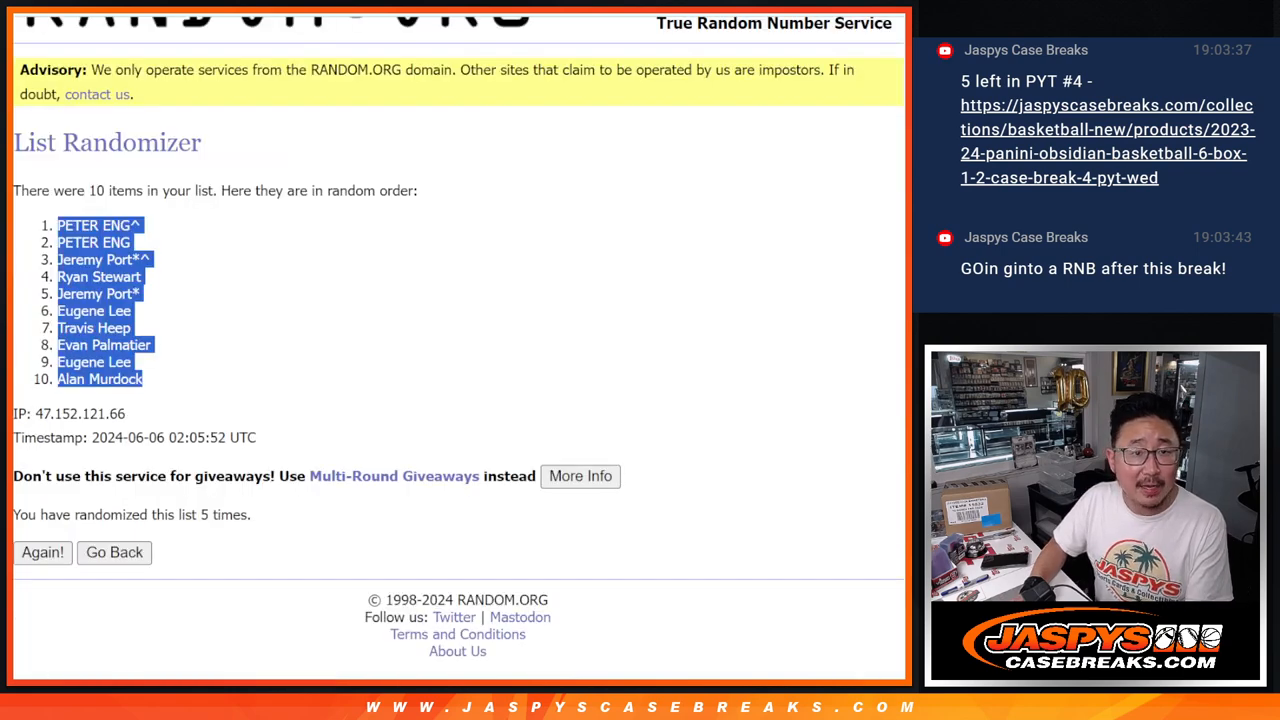
pyautogui.hotkey('ctrl', 'Tab')
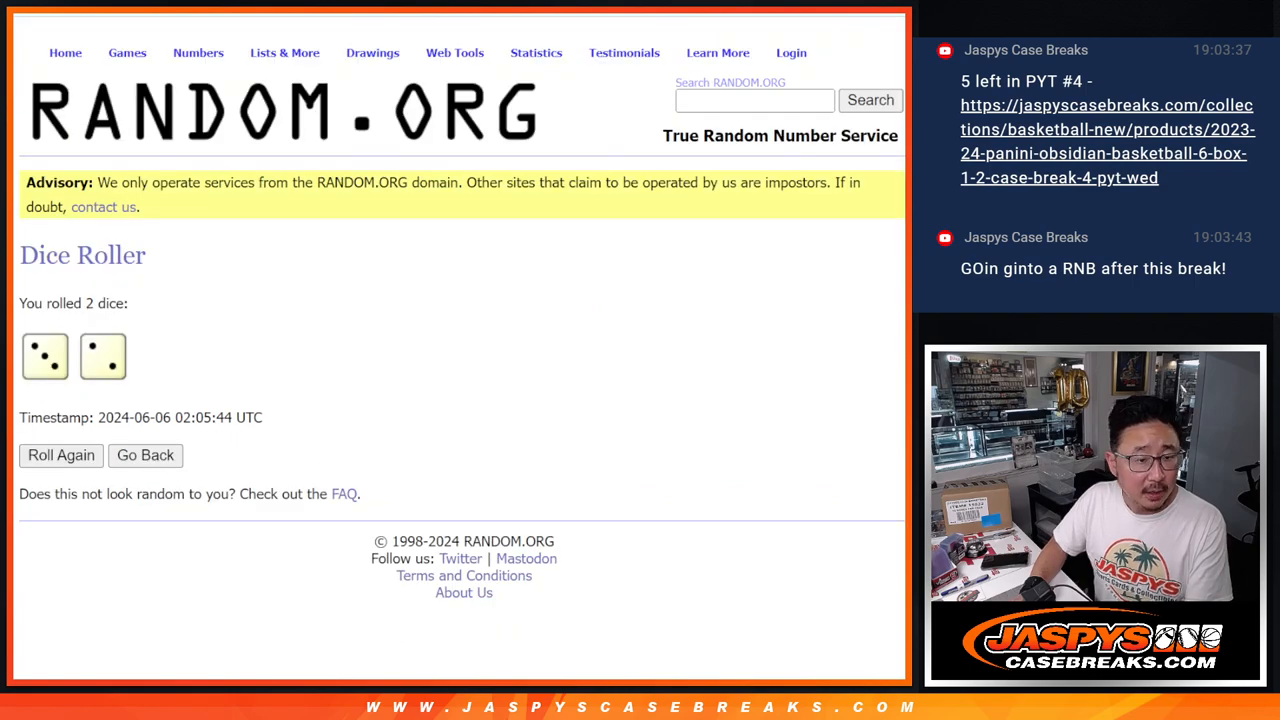
pyautogui.hotkey('ctrl', 'Tab')
pyautogui.scroll(-3, 450, 350)
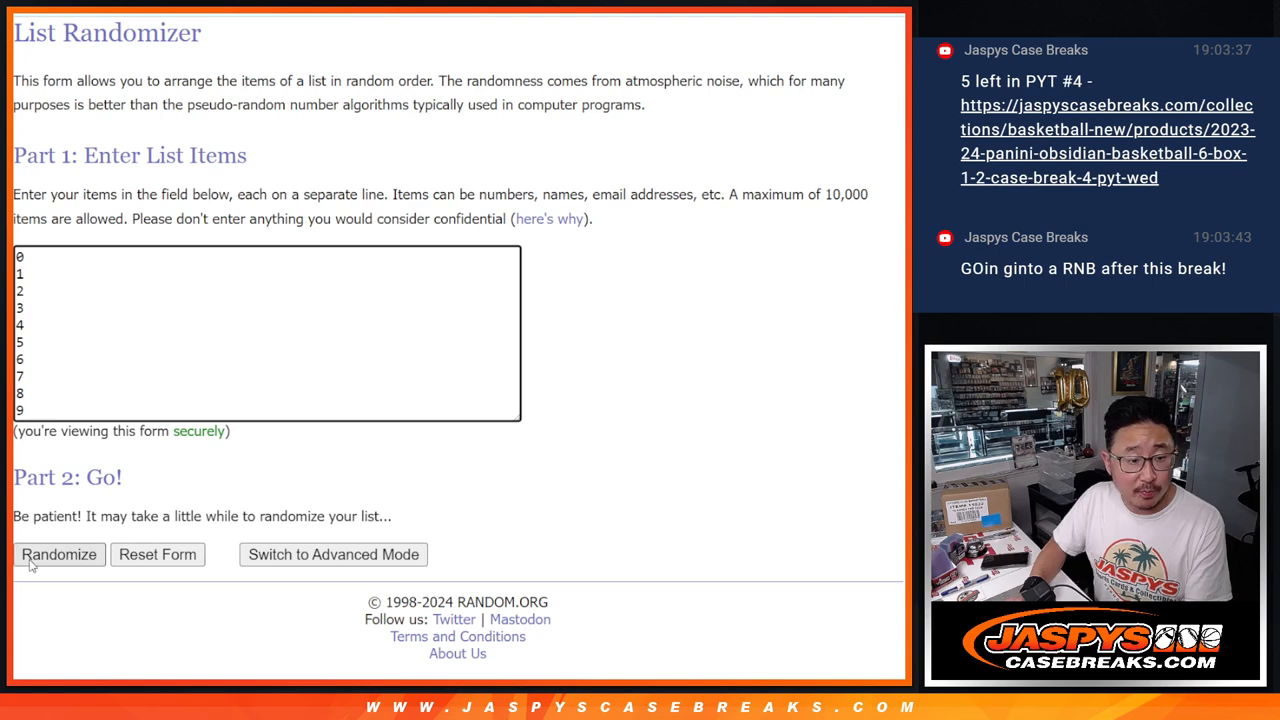
# Shuffle the numbers 0–9 repeatedly and select the final order 9,1,7,5,3,0,6,8,4,2
pyautogui.click(58, 554)
pyautogui.click(42, 552)
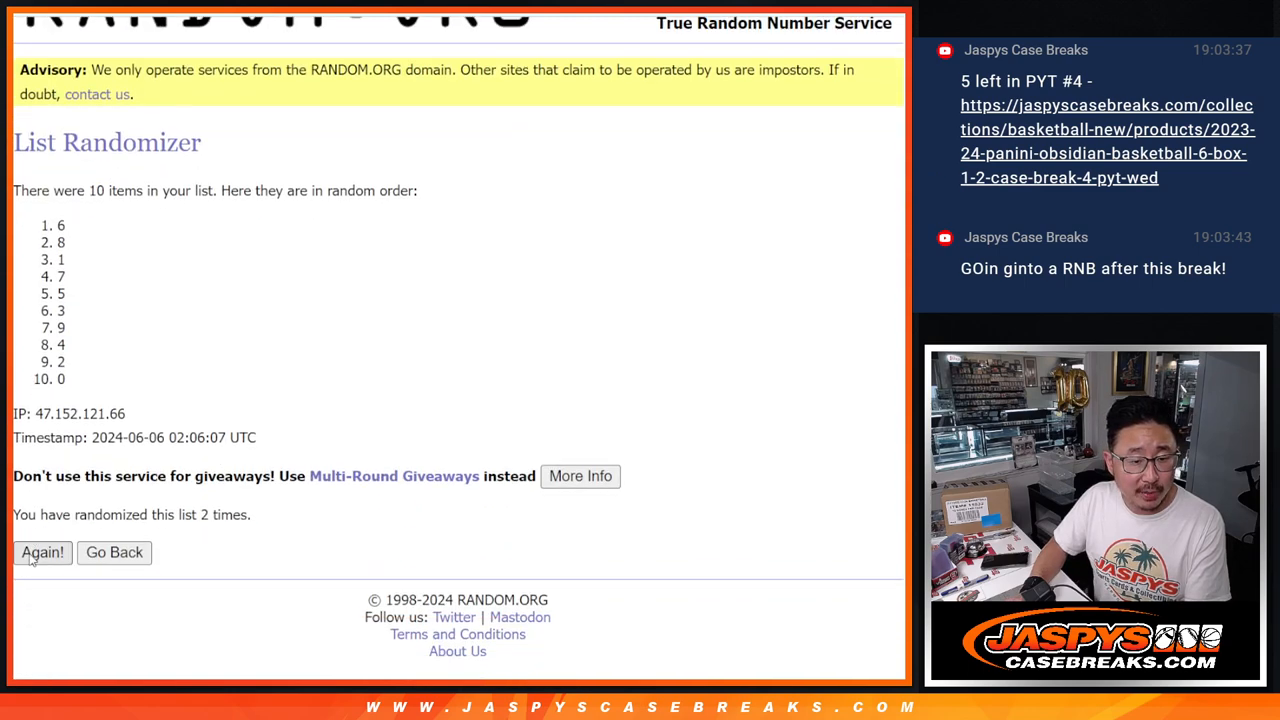
pyautogui.click(42, 552)
pyautogui.click(42, 552)
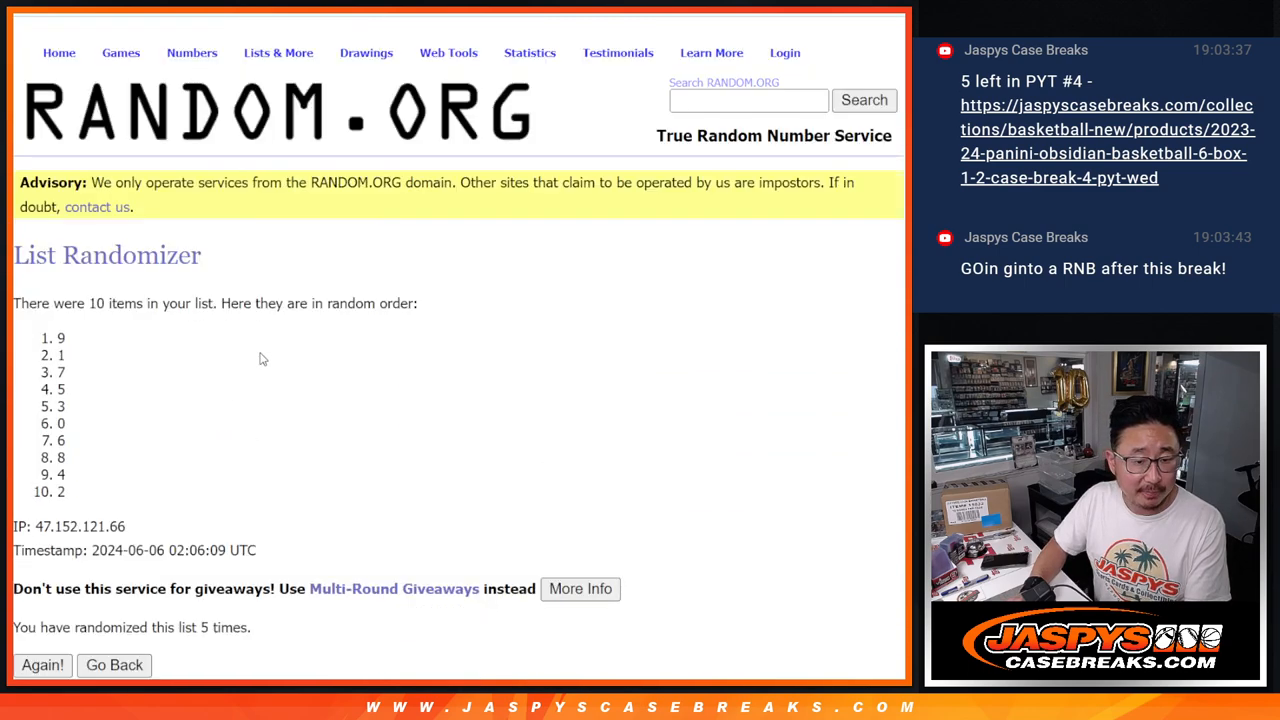
pyautogui.scroll(-1, 258, 358)
pyautogui.moveTo(58, 224); pyautogui.dragTo(88, 372)
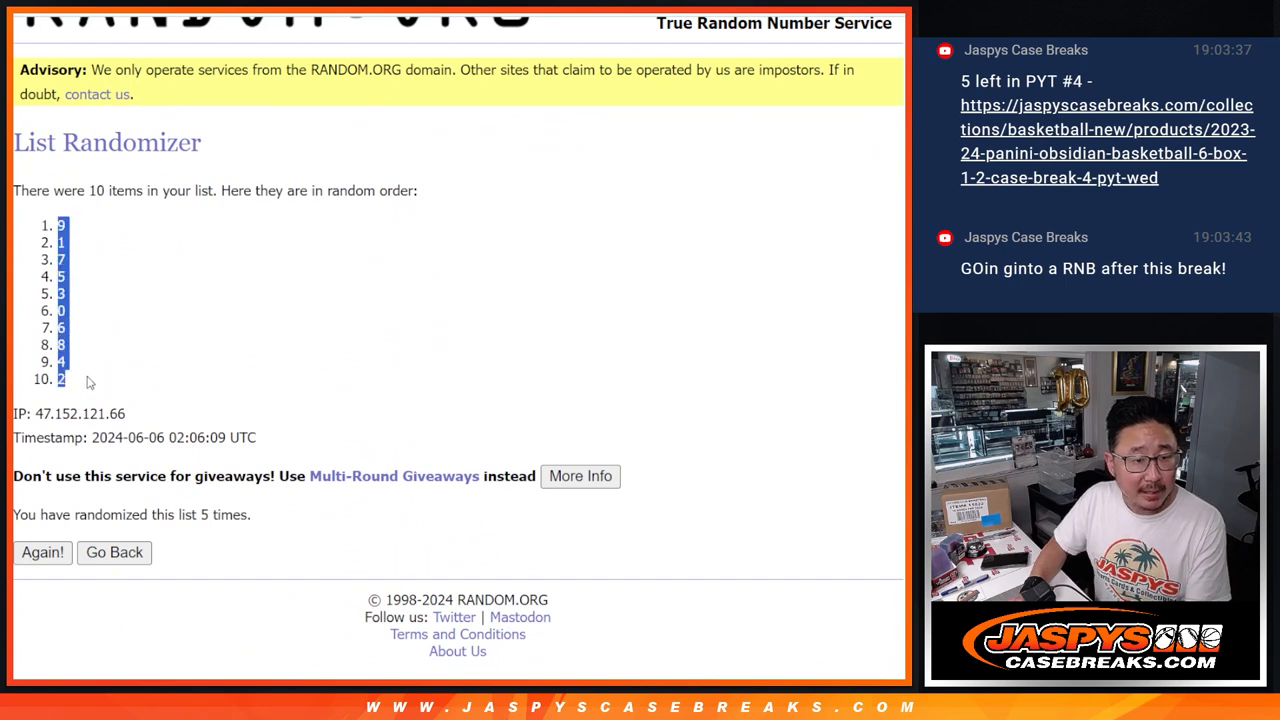
# Copy the shuffled numbers and paste them into column B beside the names
pyautogui.hotkey('ctrl', 'c')
pyautogui.hotkey('alt', 'Tab')
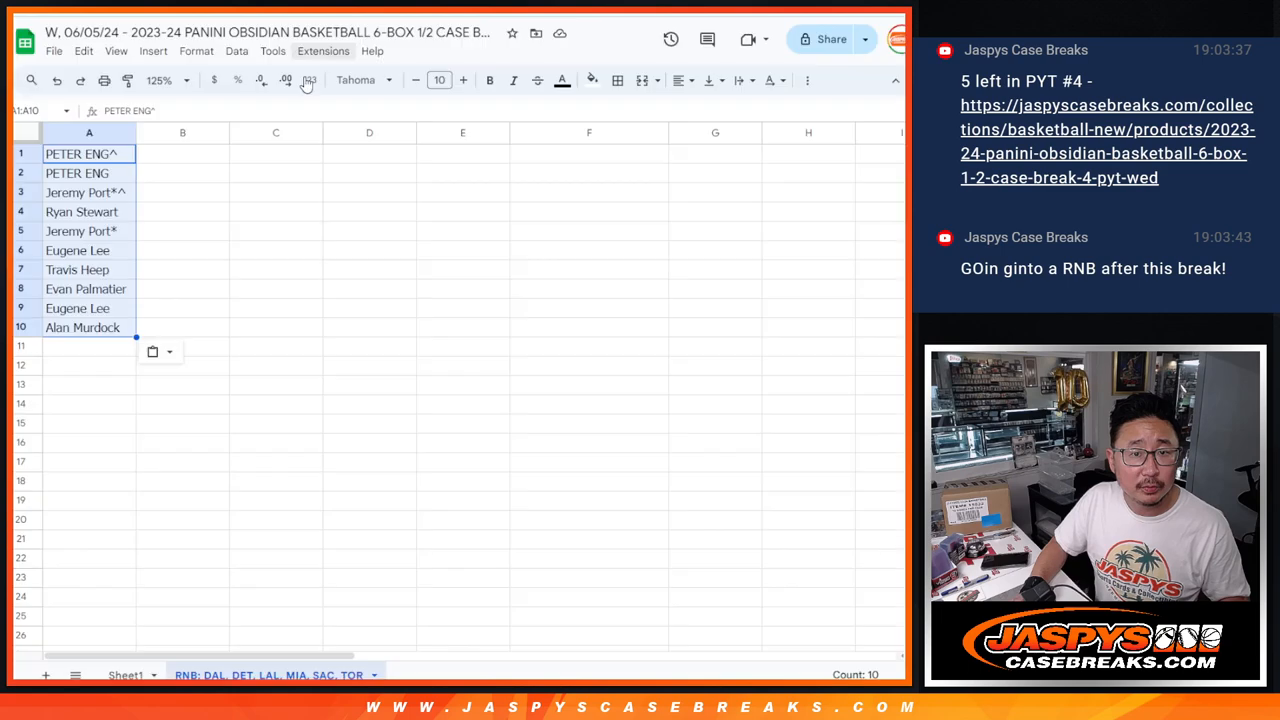
pyautogui.click(182, 153)
pyautogui.hotkey('ctrl', 'v')
# Give the whole sheet a new font at size 14, zoom to 150% and widen column A to fit the names
pyautogui.click(28, 132)
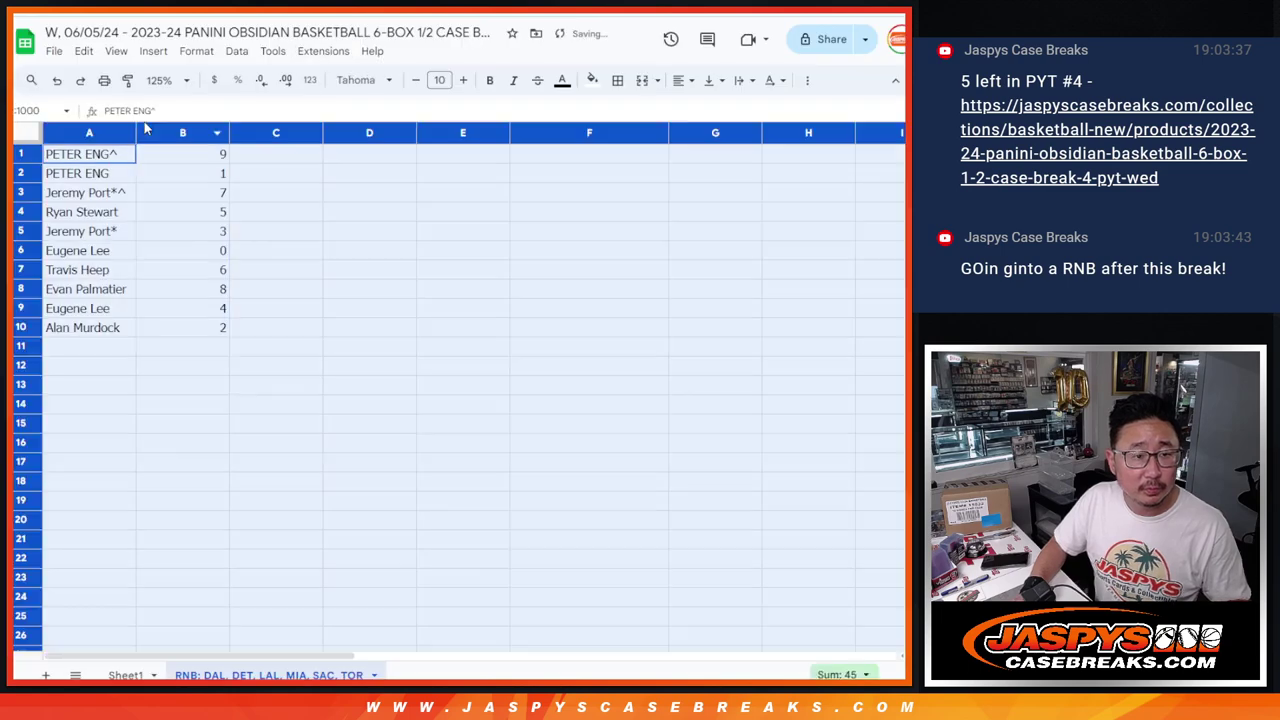
pyautogui.click(363, 80)
pyautogui.click(400, 230)
pyautogui.click(440, 80)
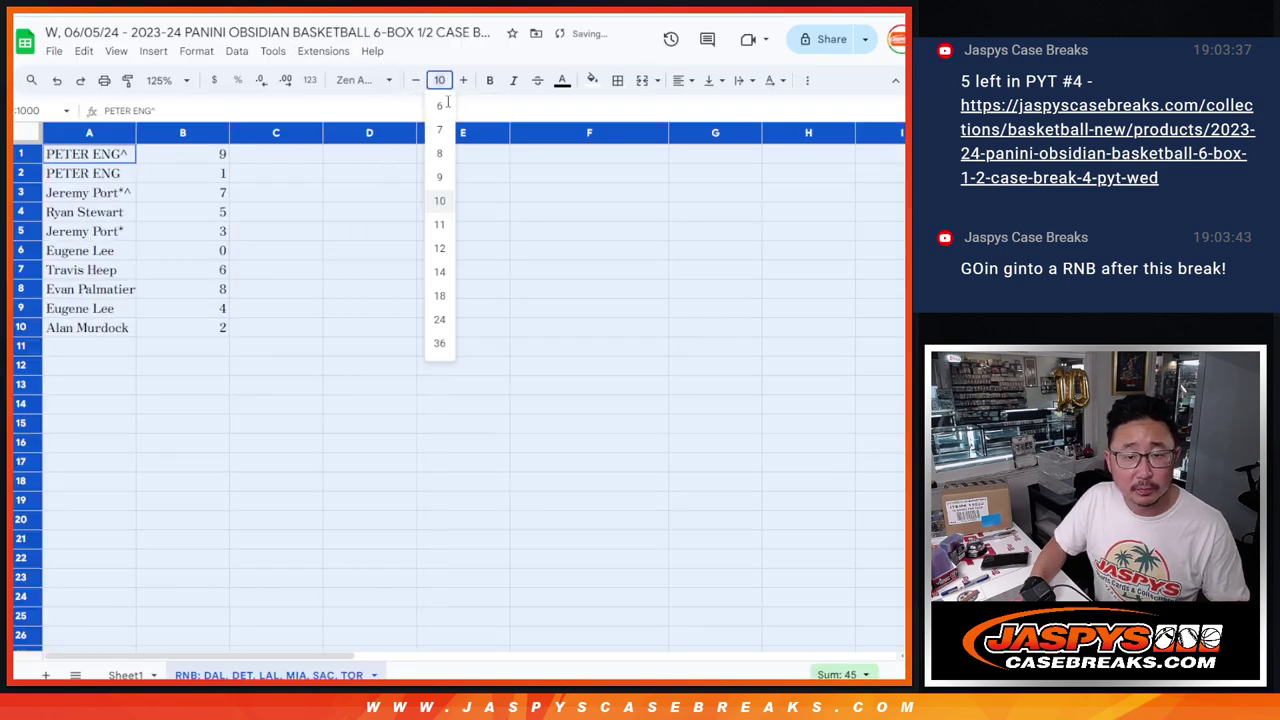
pyautogui.click(440, 247)
pyautogui.click(166, 80)
pyautogui.click(165, 226)
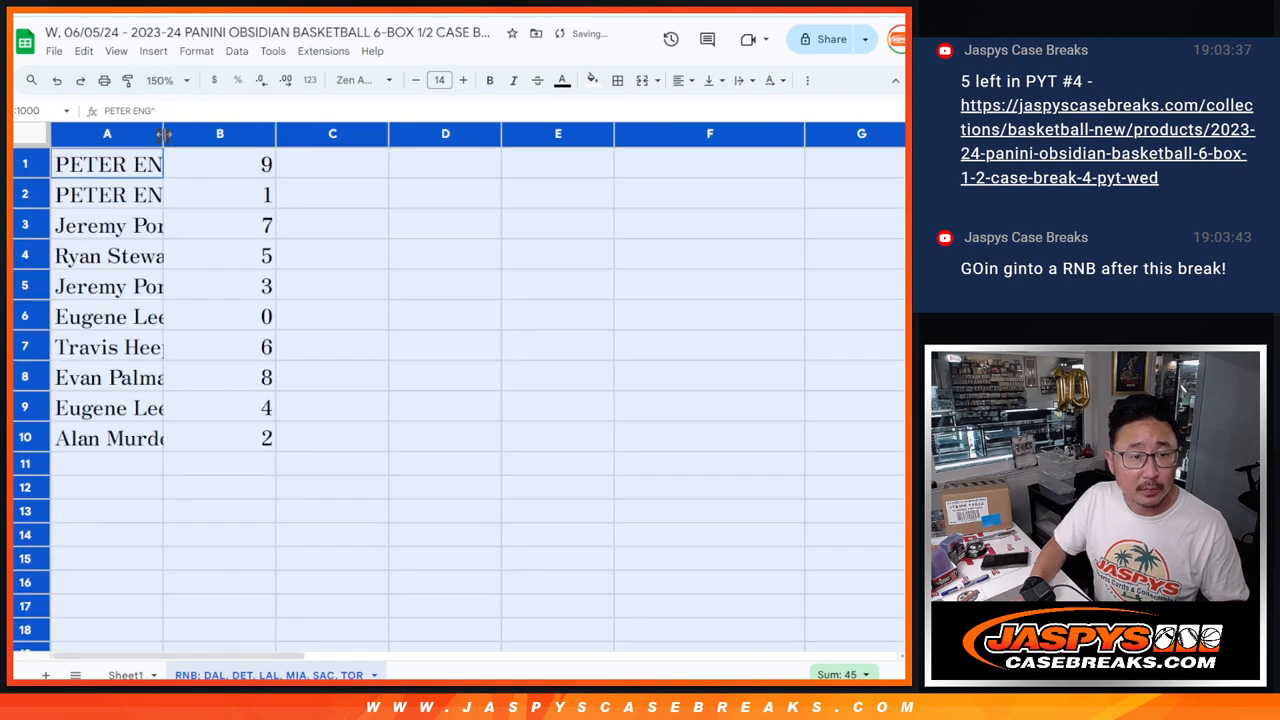
pyautogui.moveTo(163, 133); pyautogui.dragTo(209, 133)
pyautogui.click(120, 195)
# Step down through the names, then sort the rows by column B smallest number first
pyautogui.press('Down')
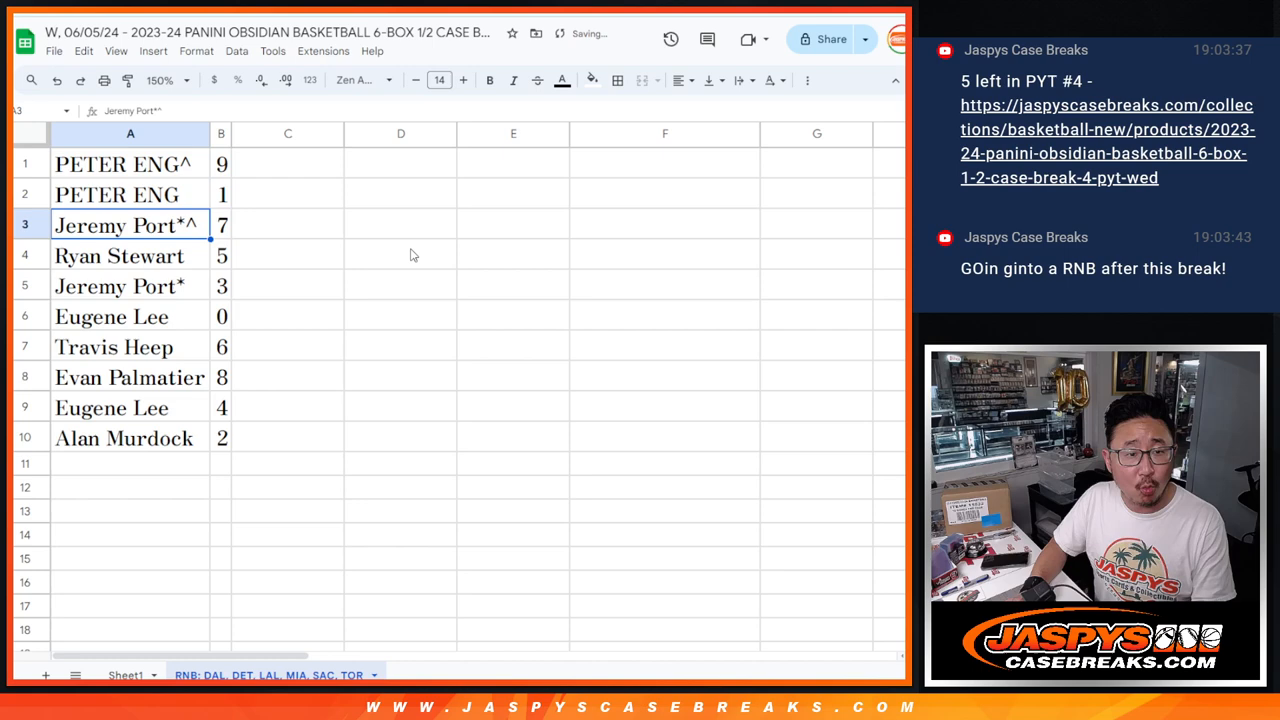
pyautogui.press('Down')
pyautogui.press('Down')
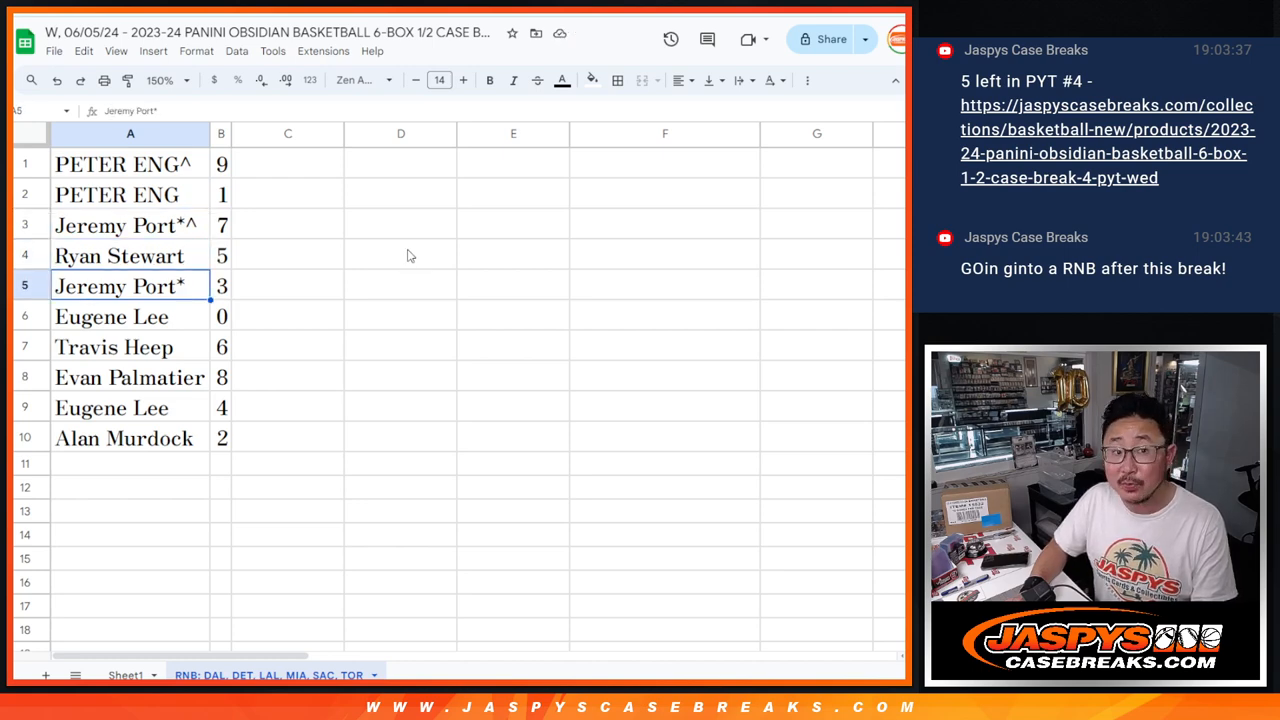
pyautogui.press('Down')
pyautogui.press('Down')
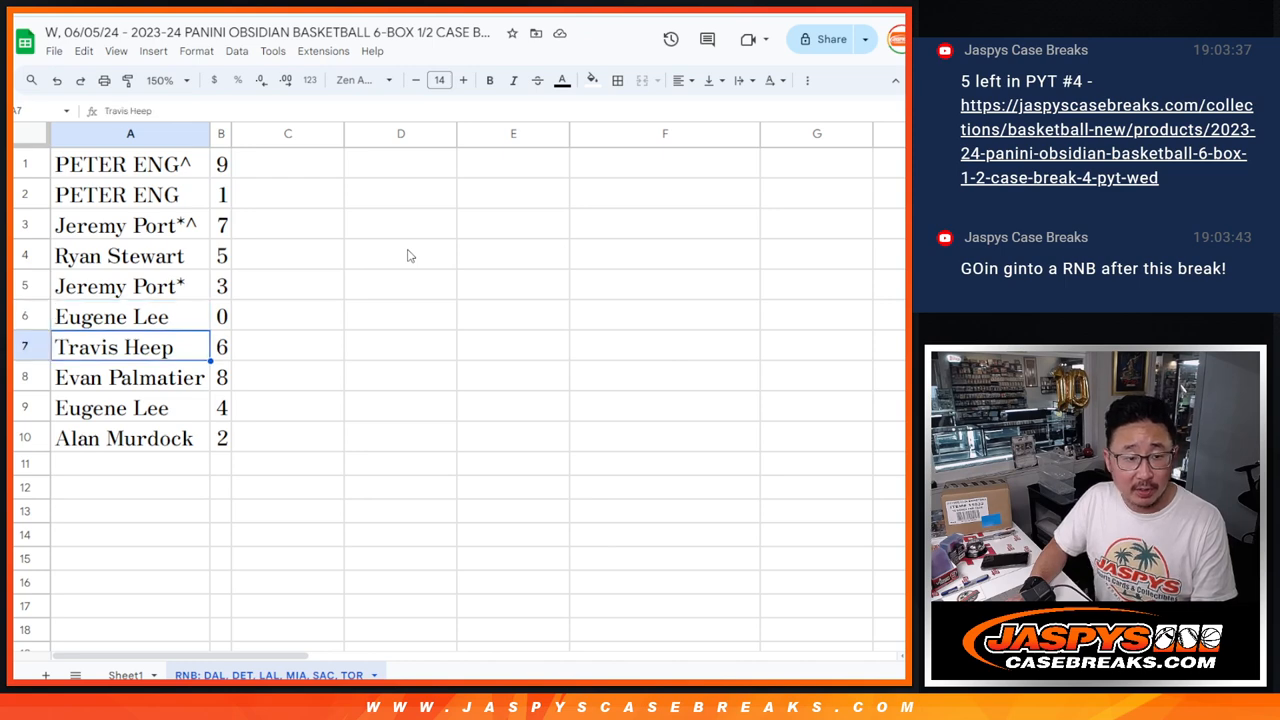
pyautogui.press('Down')
pyautogui.press('Down')
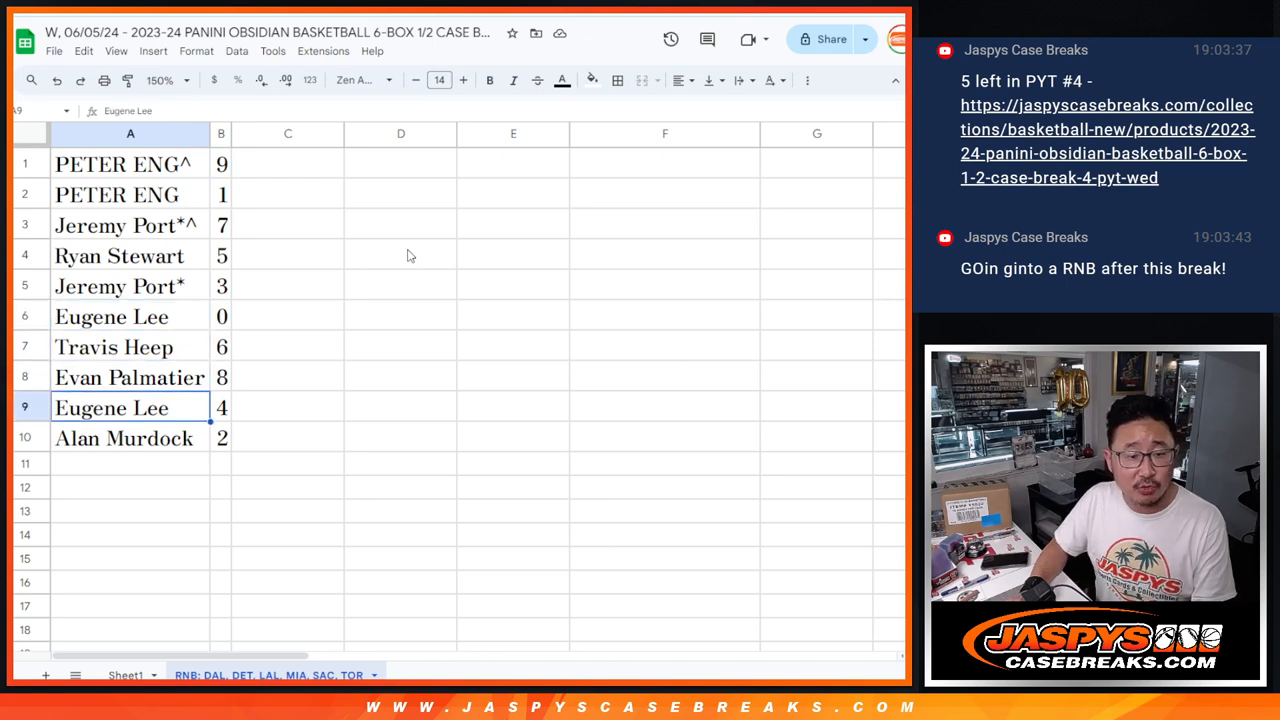
pyautogui.press('Down')
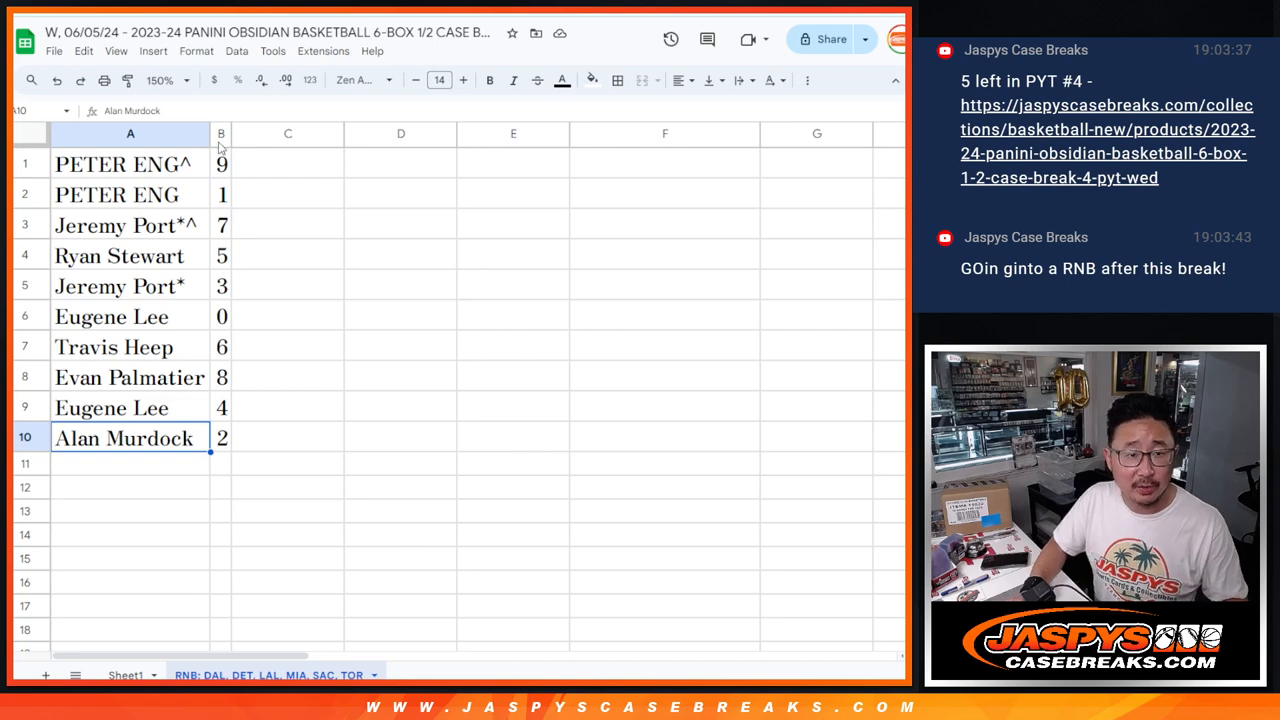
pyautogui.rightClick(221, 133)
pyautogui.click(315, 455)
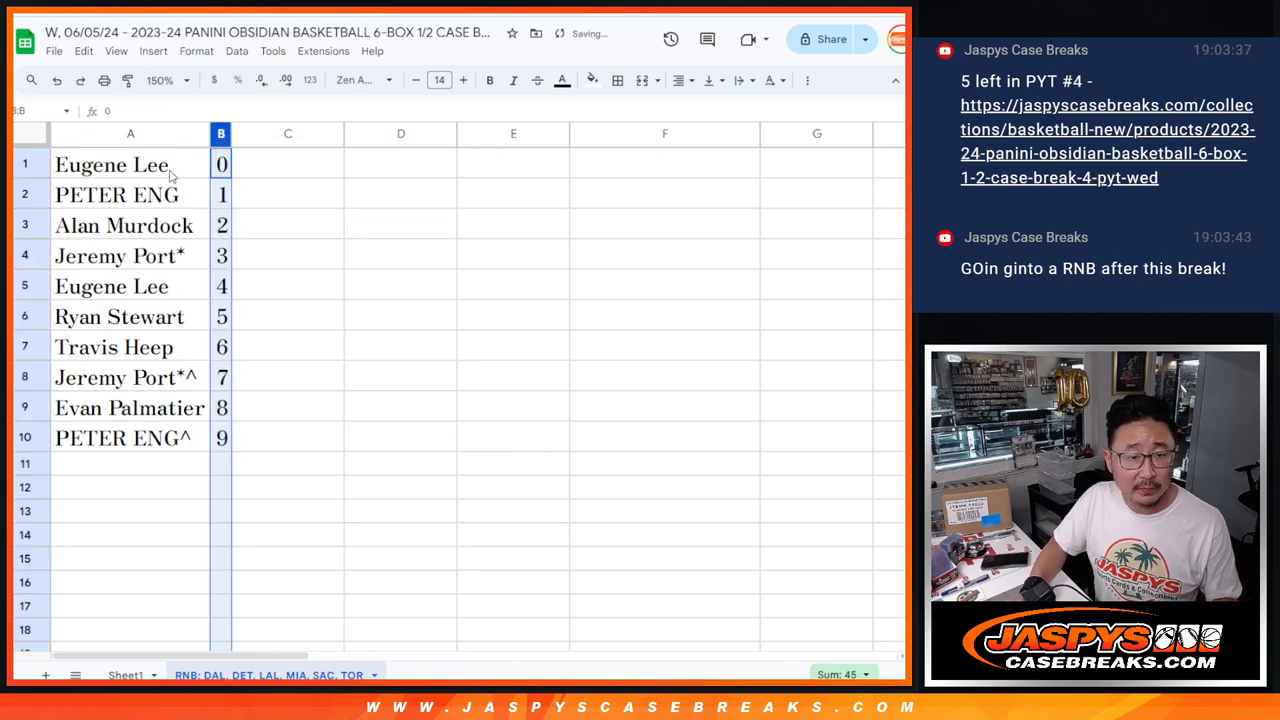
# Put borders around every cell in A1:B10 and center the text
pyautogui.moveTo(130, 165); pyautogui.dragTo(221, 438)
pyautogui.click(617, 80)
pyautogui.click(620, 118)
pyautogui.click(680, 80)
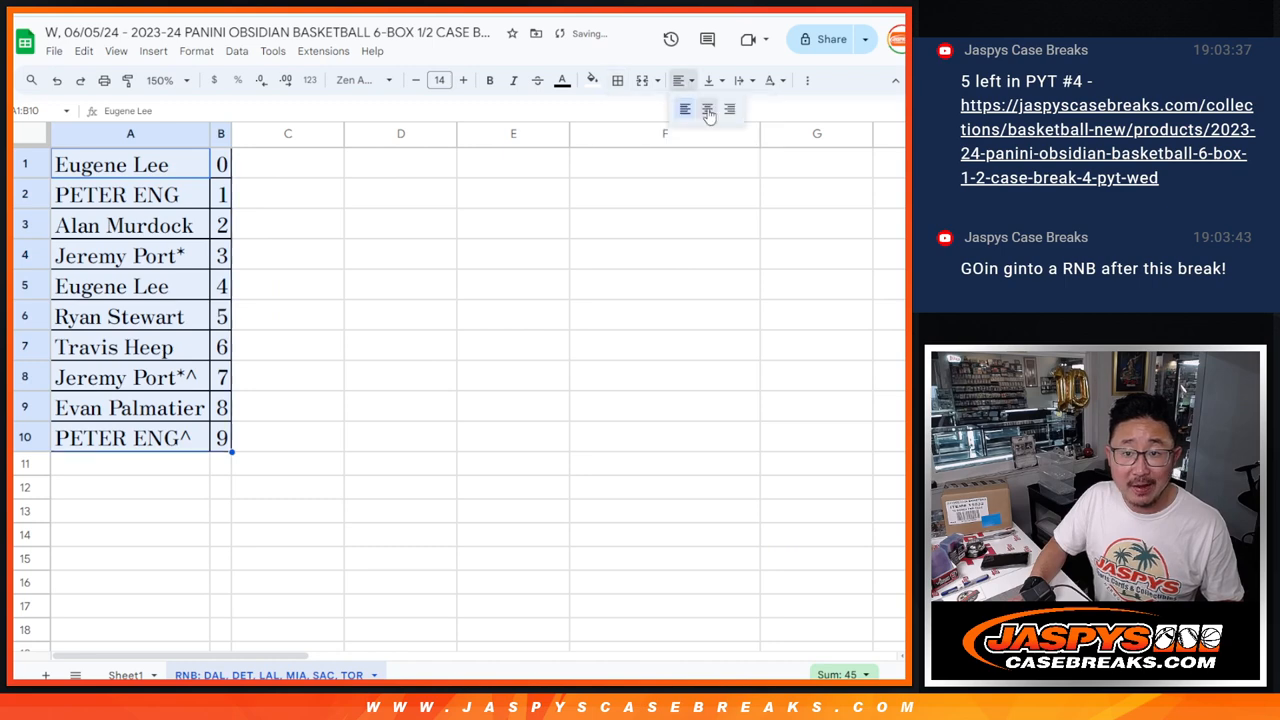
pyautogui.click(708, 110)
pyautogui.click(165, 172)
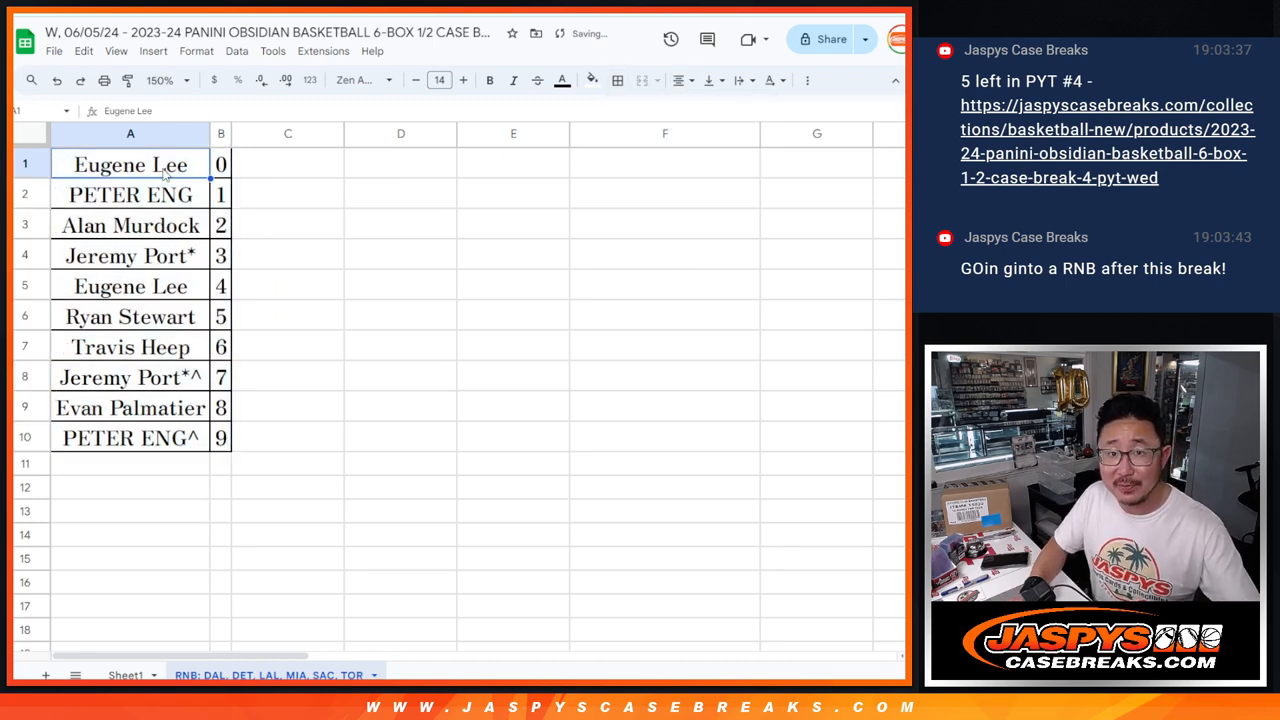